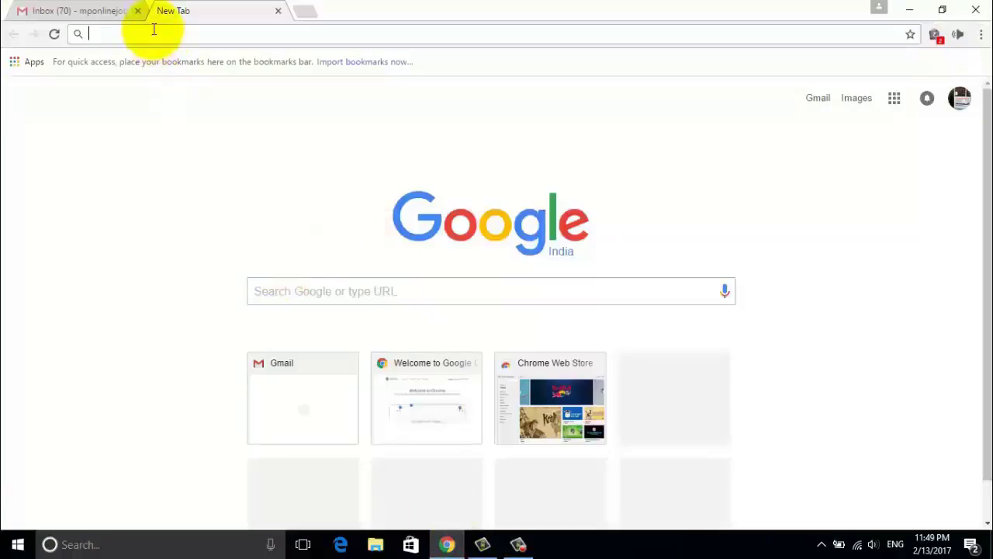
Search Google for 'irctc' and open the IRCTC Next Generation eTicketing System site.
text(i8)
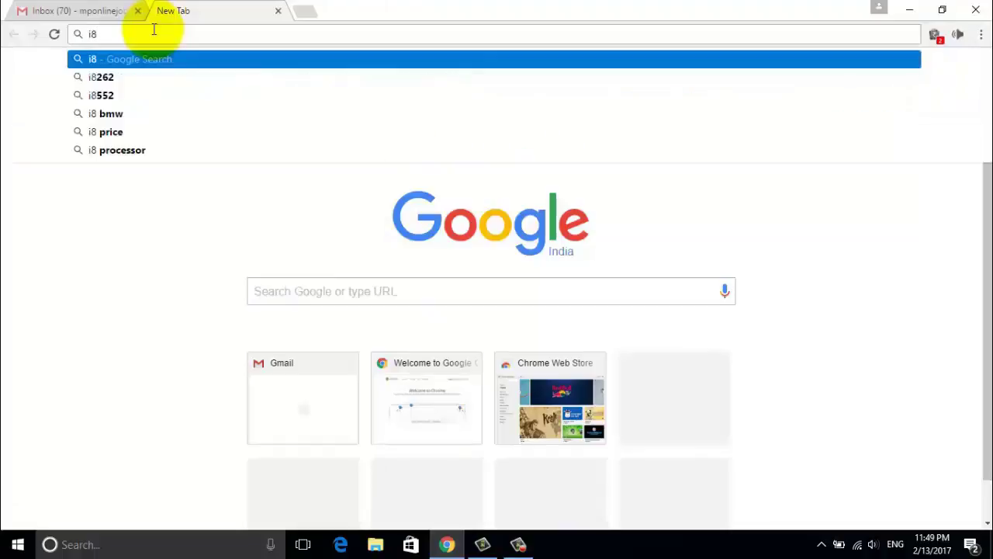
key(BackSpace)
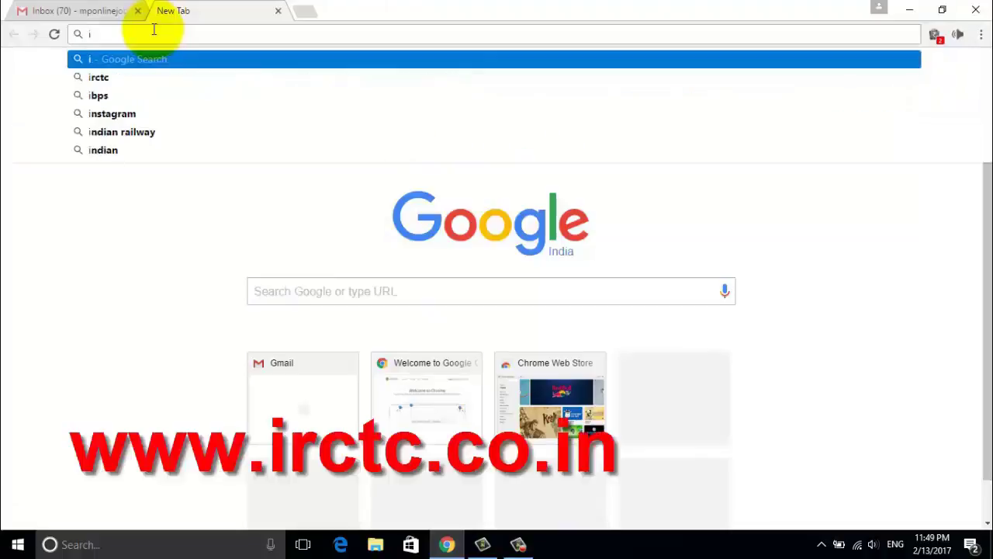
click(127, 76)
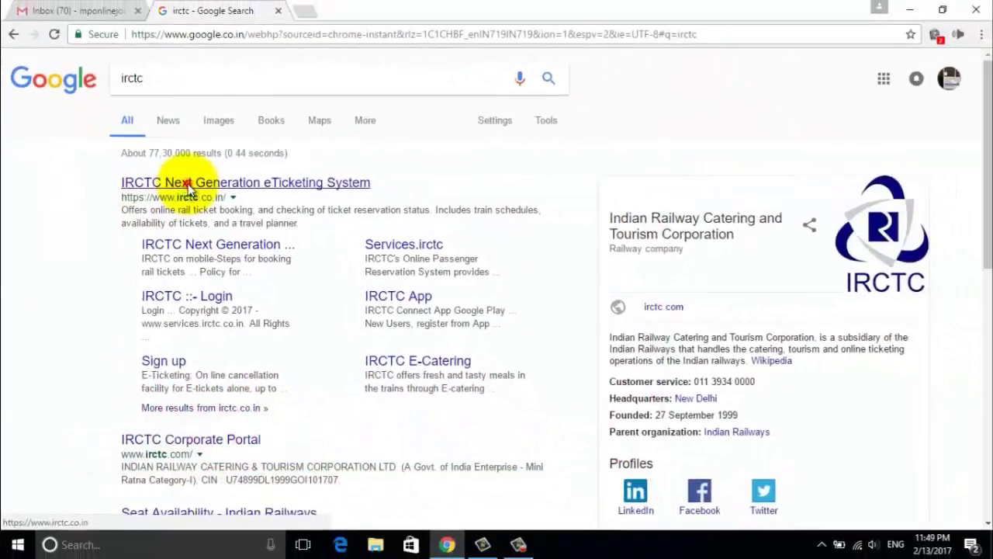
click(187, 186)
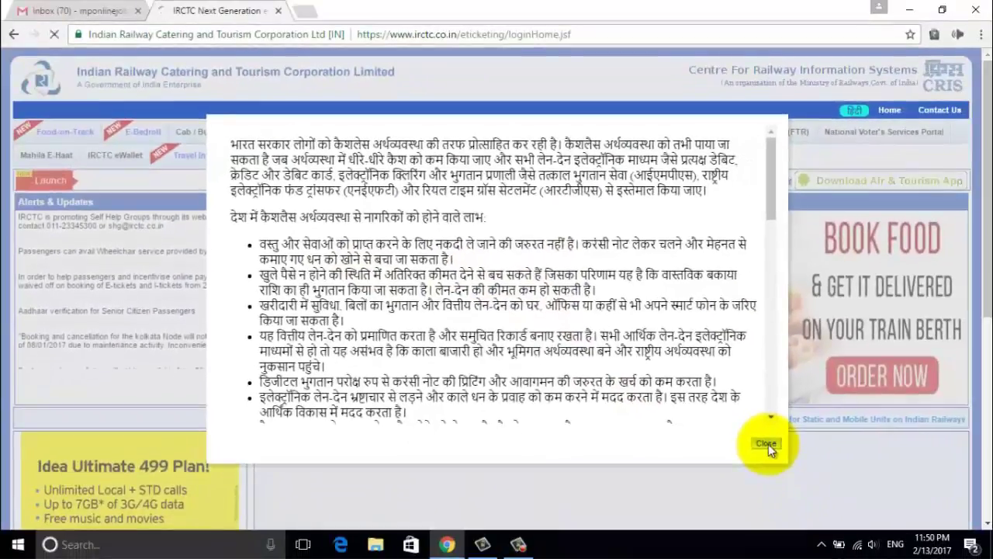
Close the Hindi cashless-economy notice covering the IRCTC login page.
click(767, 444)
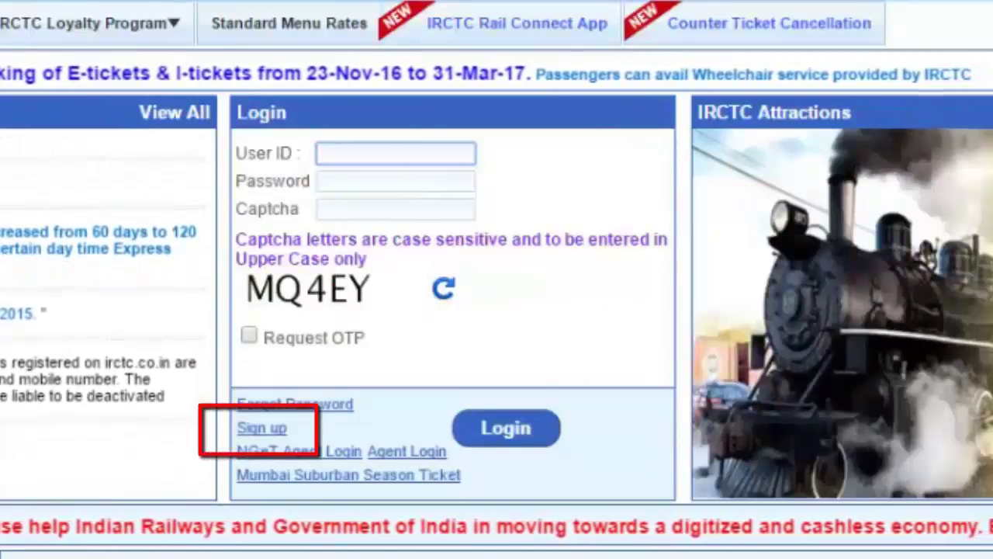
Follow the Sign up link below the Login box to reach Individual Registration.
mouse_move(291, 8)
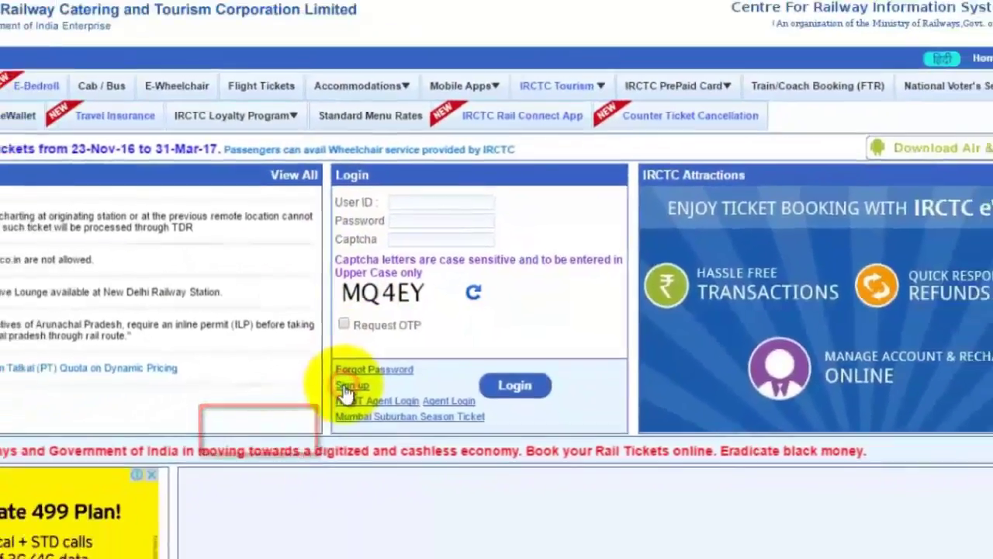
click(348, 388)
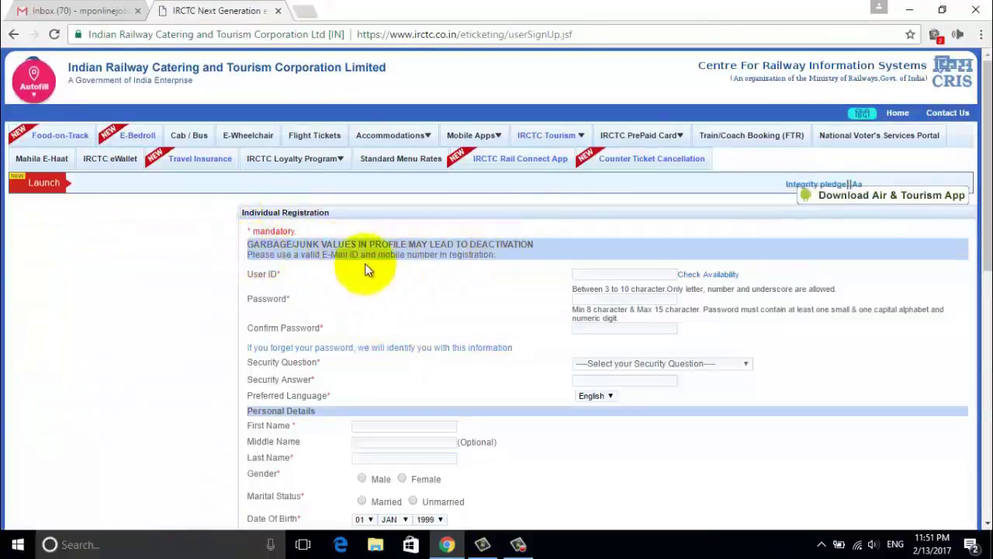
Enter a user ID on the registration form and confirm it is available.
click(587, 275)
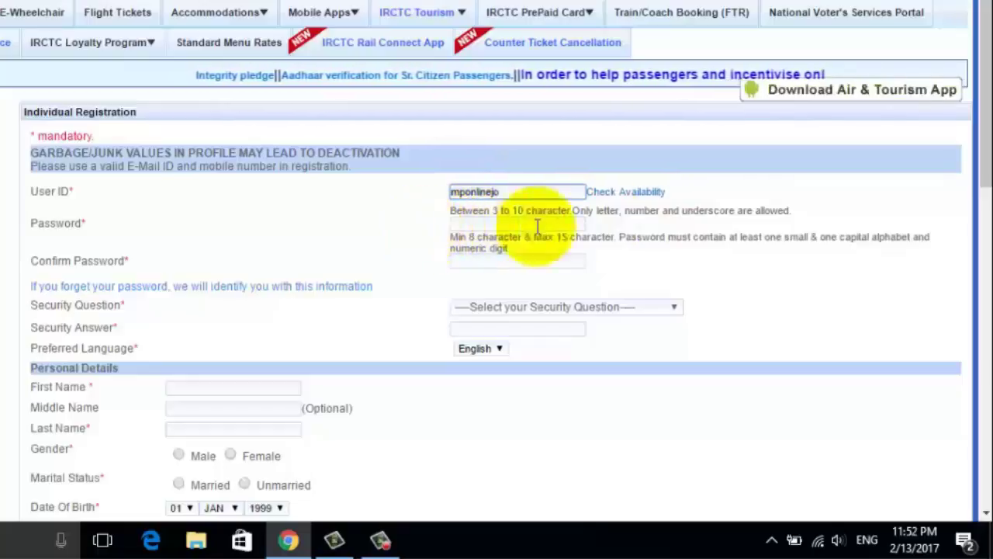
click(602, 191)
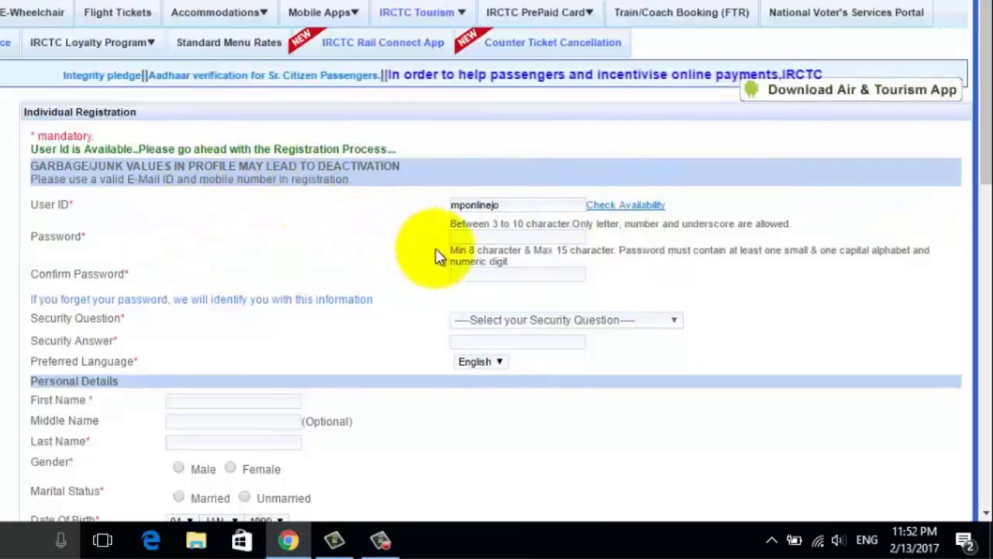
scroll(437, 256, down, 1)
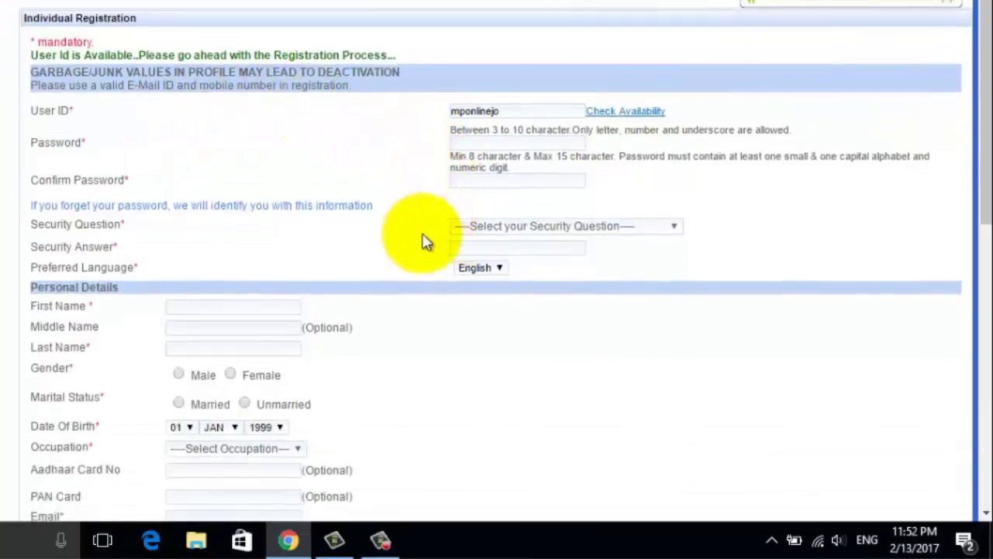
Type the account password into both the Password and Confirm Password fields.
click(471, 139)
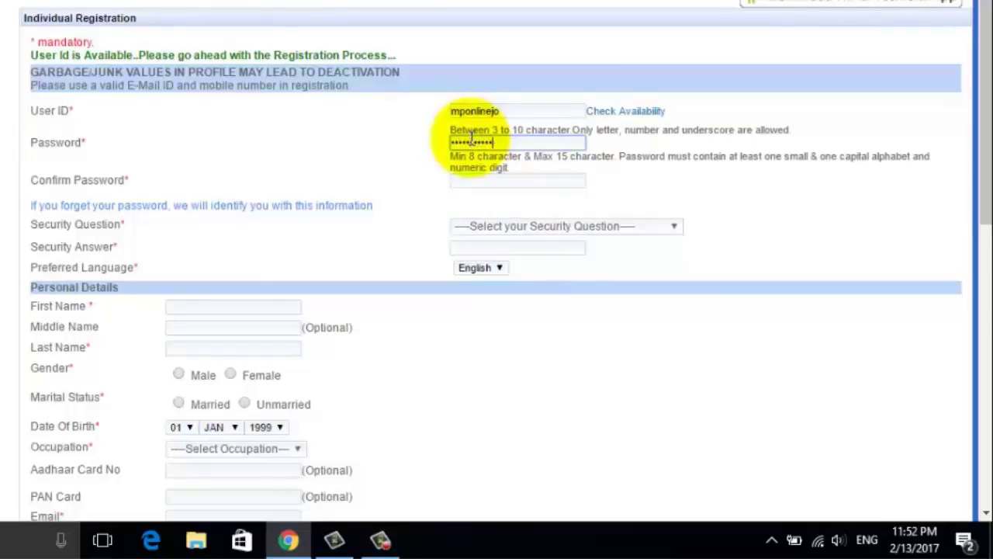
click(464, 181)
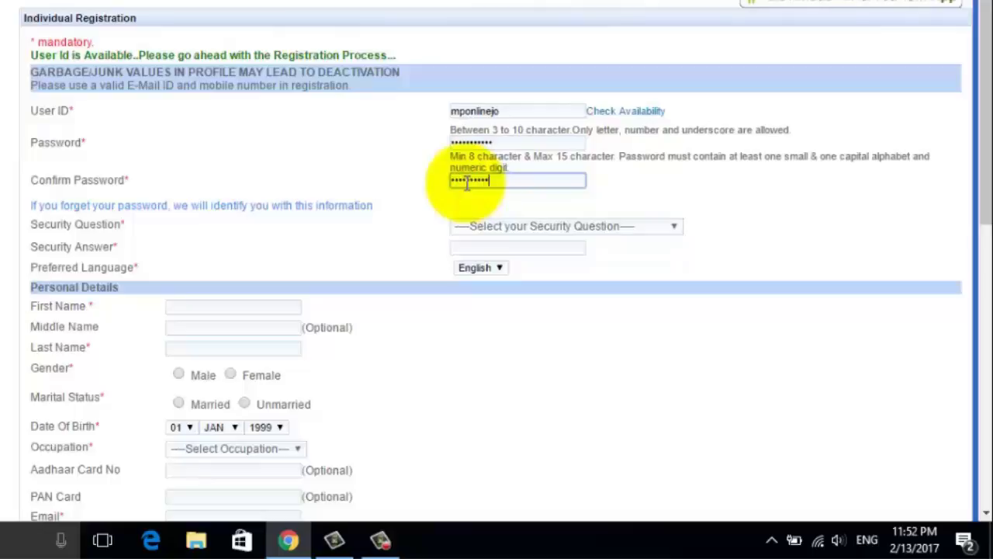
click(482, 226)
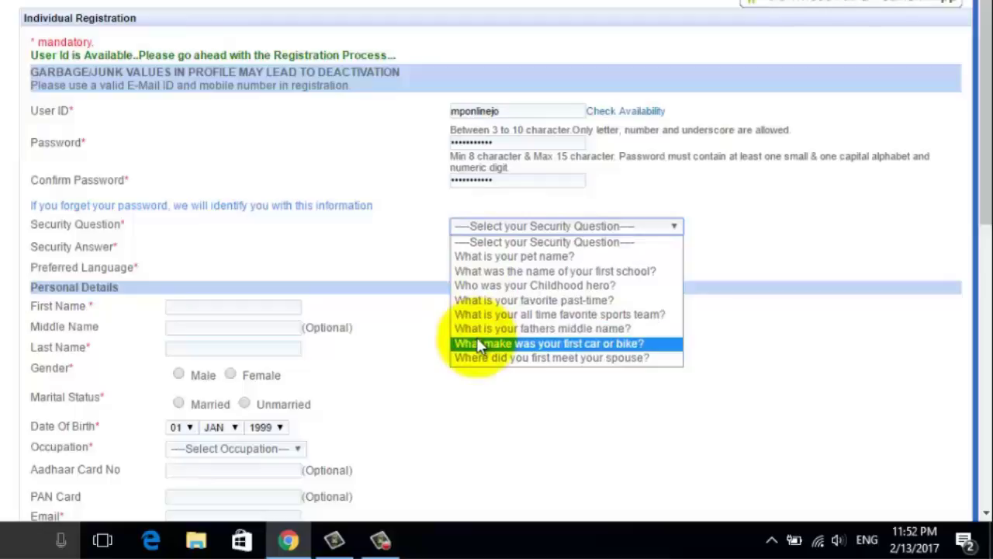
Pick the security question 'What make was your first car or bike?' and type its answer.
click(478, 343)
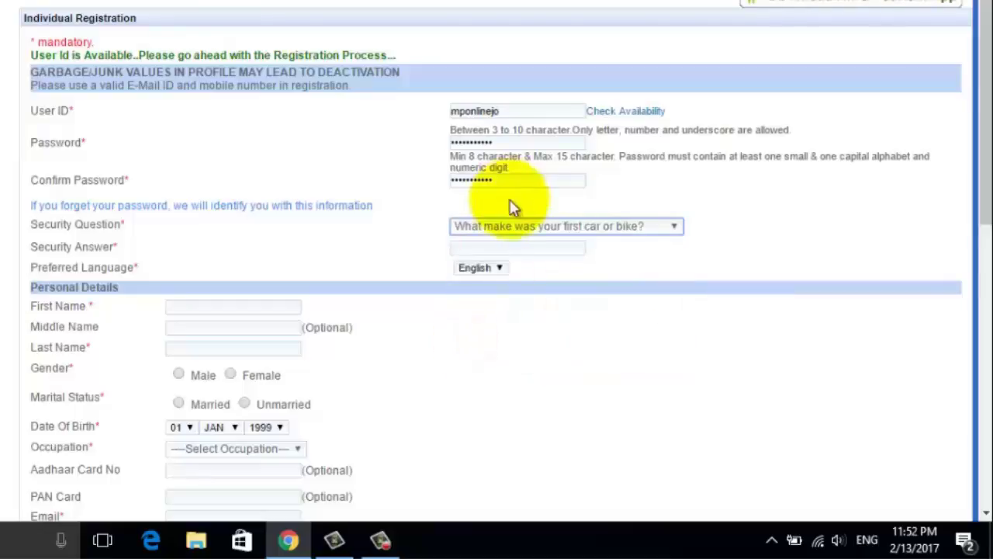
click(483, 248)
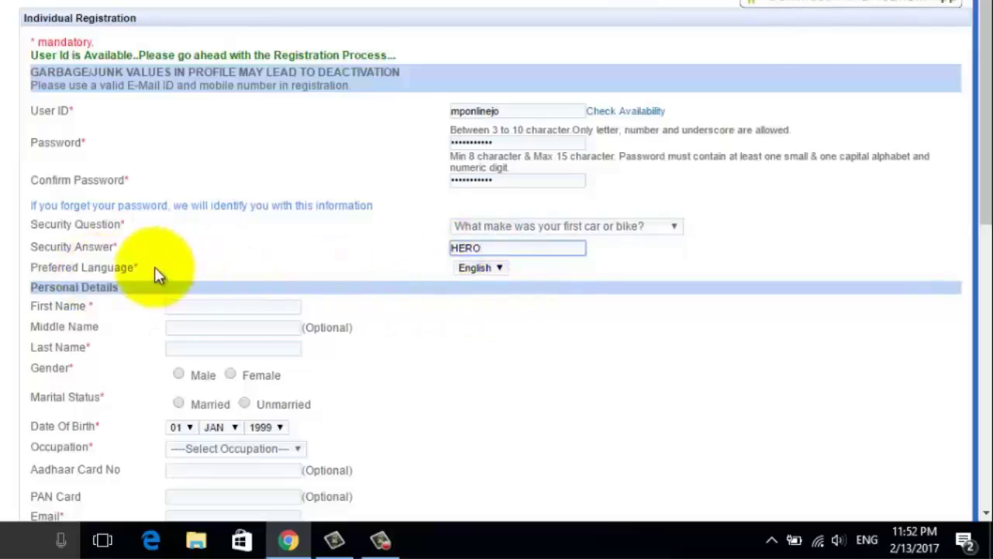
scroll(155, 266, down, 1)
click(186, 214)
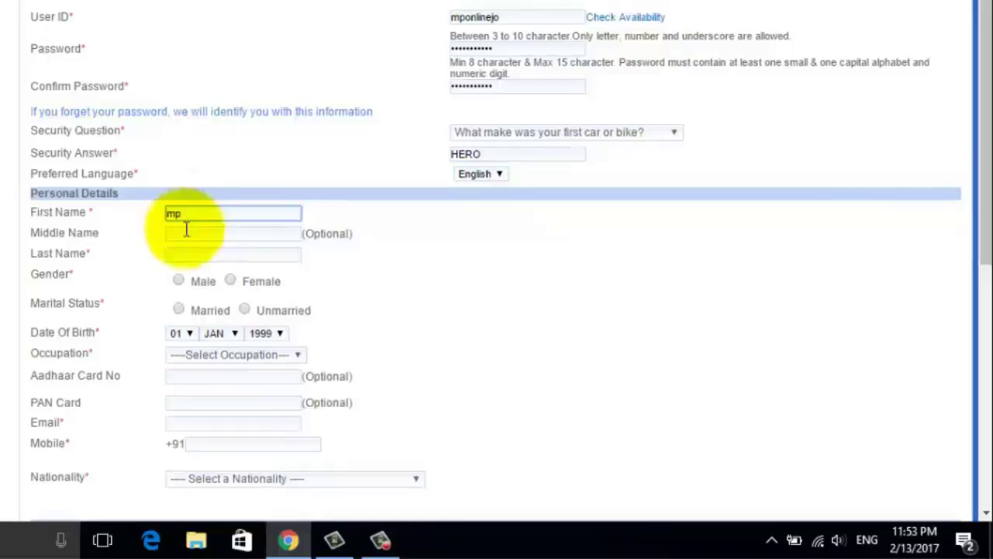
Fill in the middle name and last name fields.
click(186, 231)
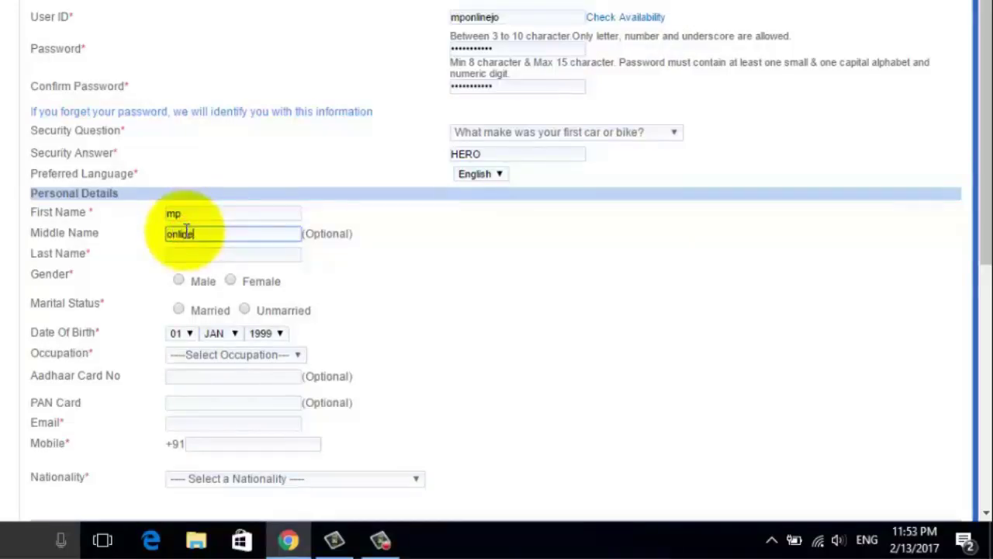
text(online)
click(178, 255)
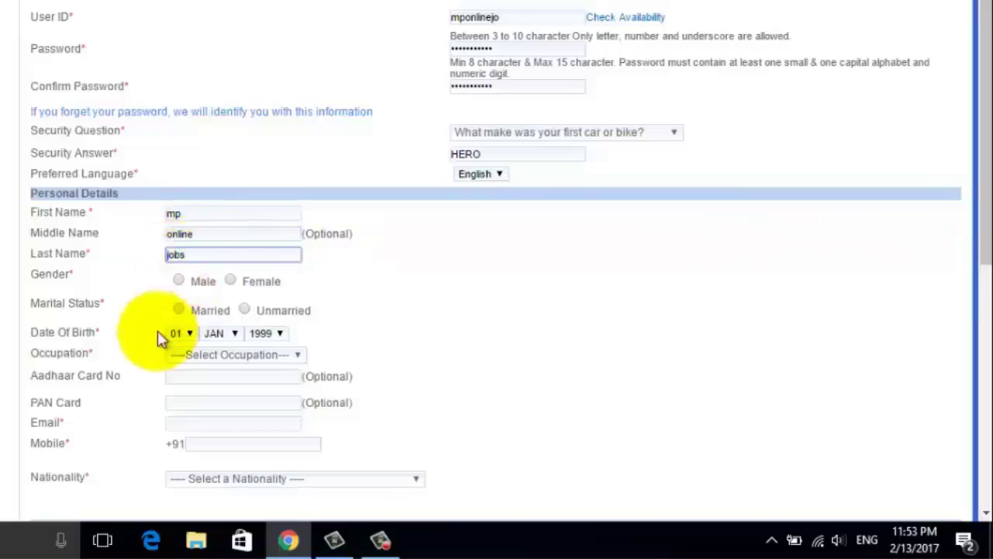
Set gender Male, marital status Unmarried and date of birth 05 FEB 1985.
click(183, 282)
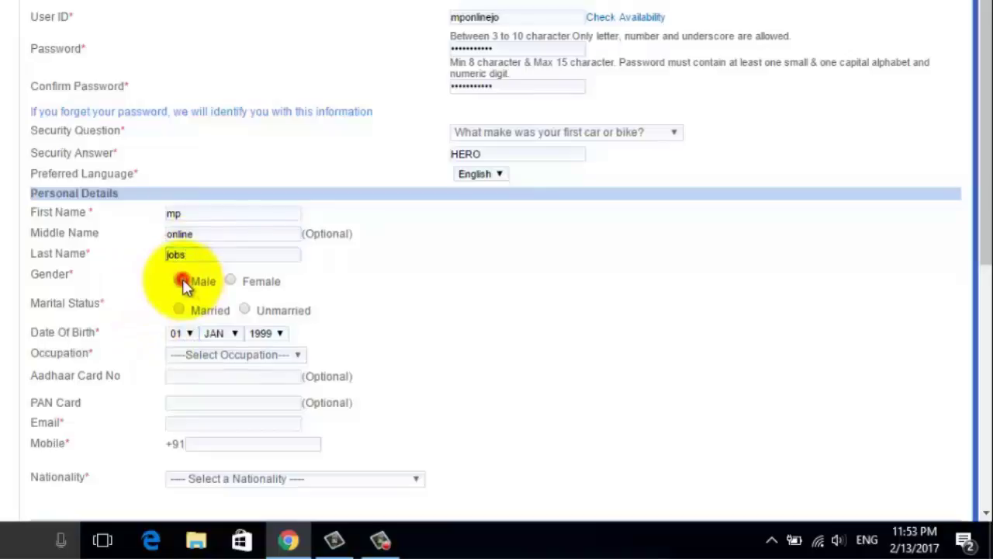
scroll(93, 271, down, 1)
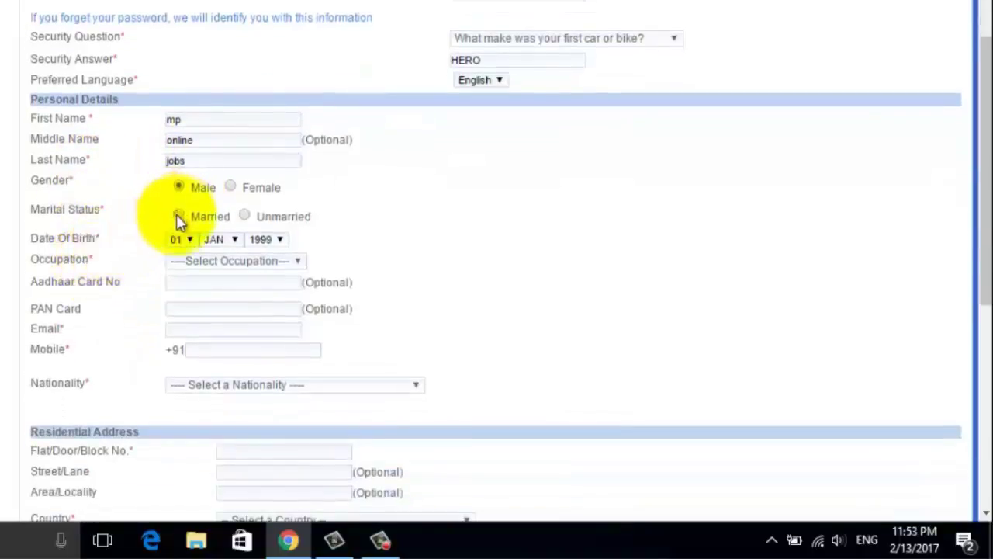
click(243, 216)
click(187, 242)
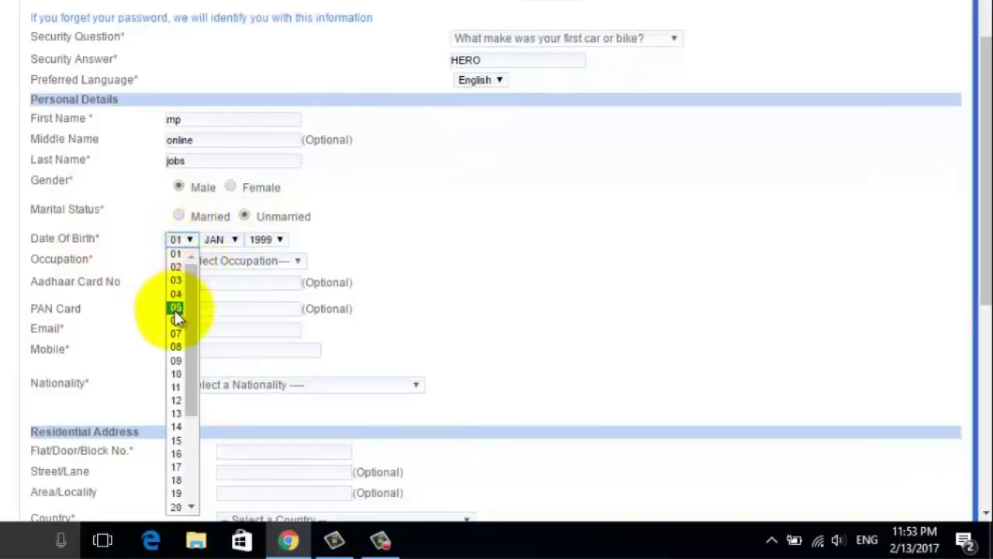
click(177, 308)
click(236, 239)
click(219, 256)
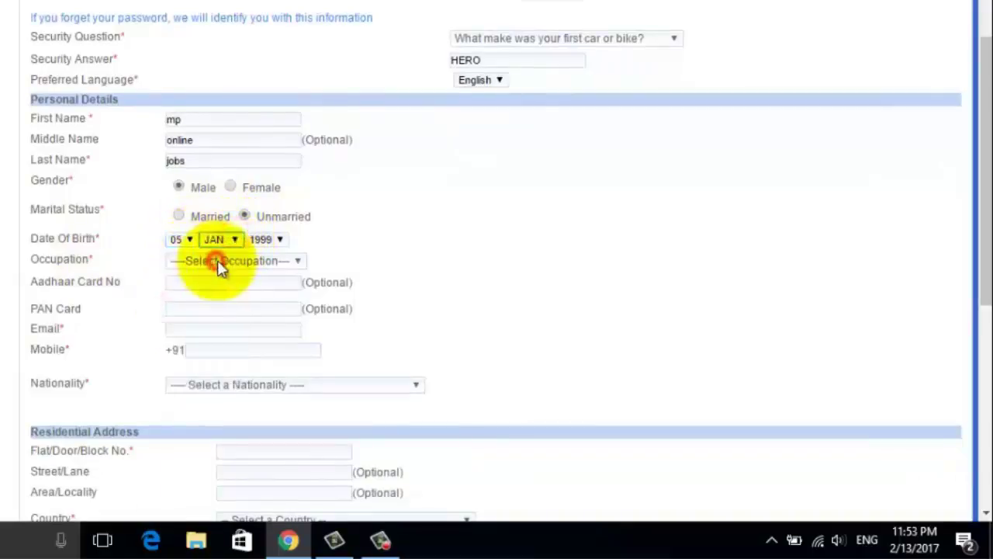
click(232, 240)
click(220, 267)
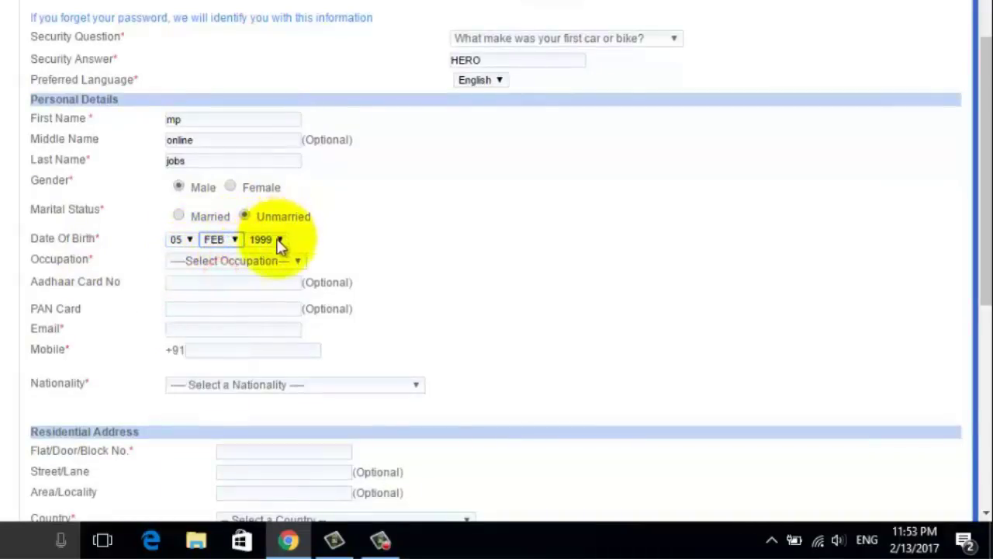
click(275, 241)
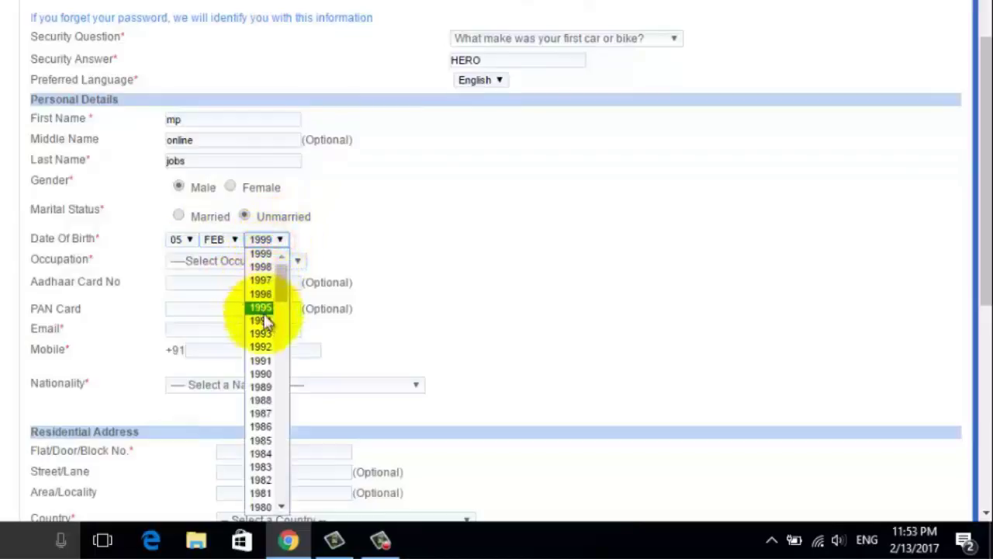
click(253, 440)
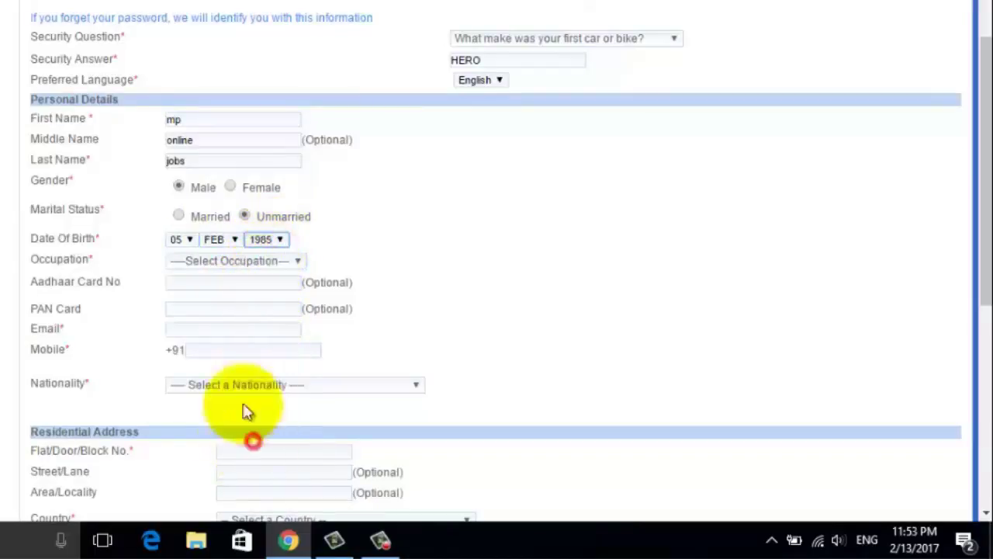
click(185, 263)
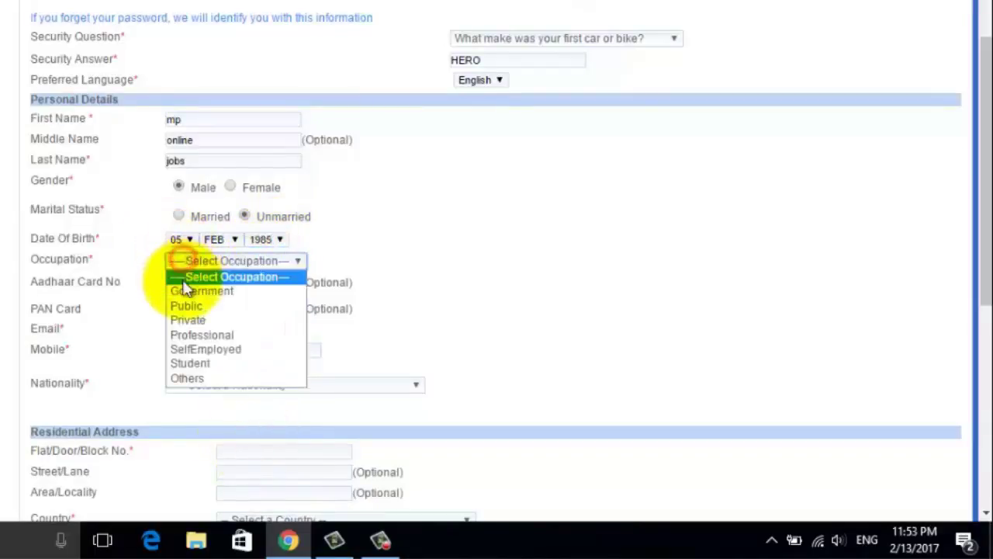
Choose Private as the occupation, passing over the Aadhaar and PAN fields.
click(189, 325)
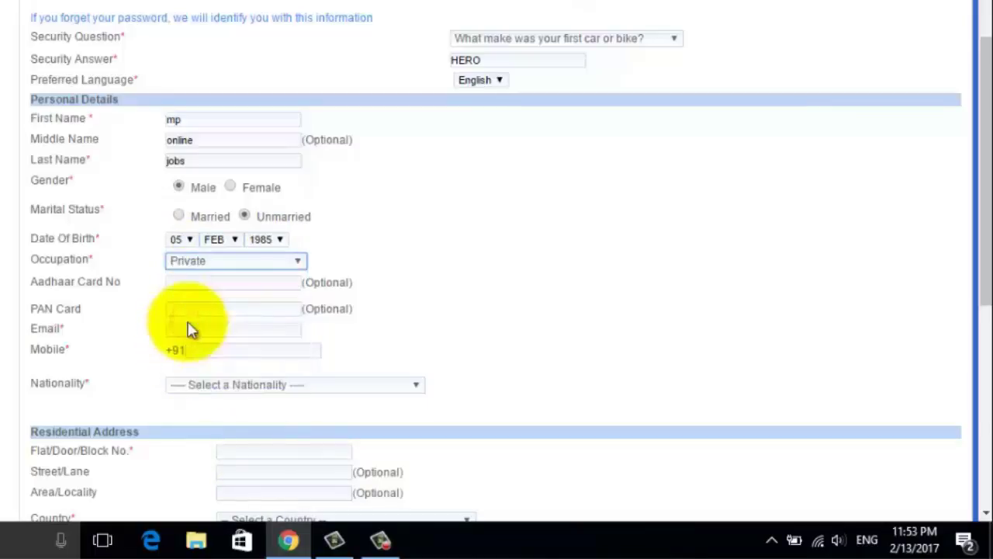
click(190, 281)
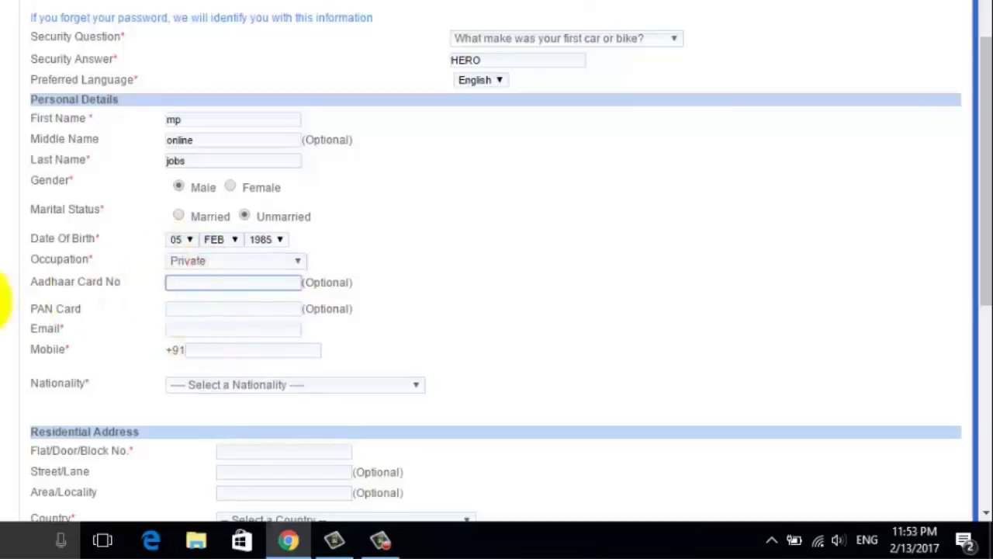
click(198, 312)
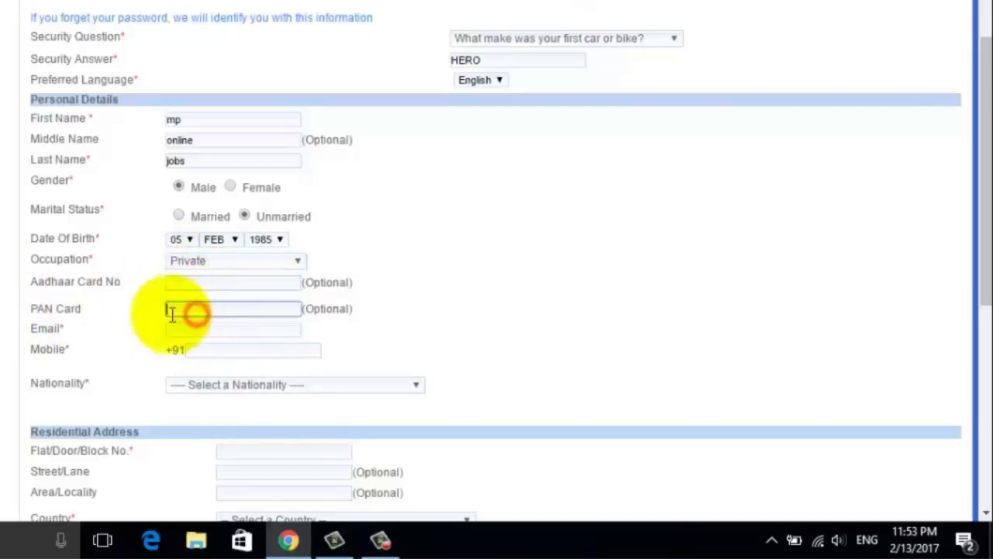
scroll(101, 260, down, 1)
Enter the contact's e-mail address and mobile number after the +91 prefix.
click(172, 238)
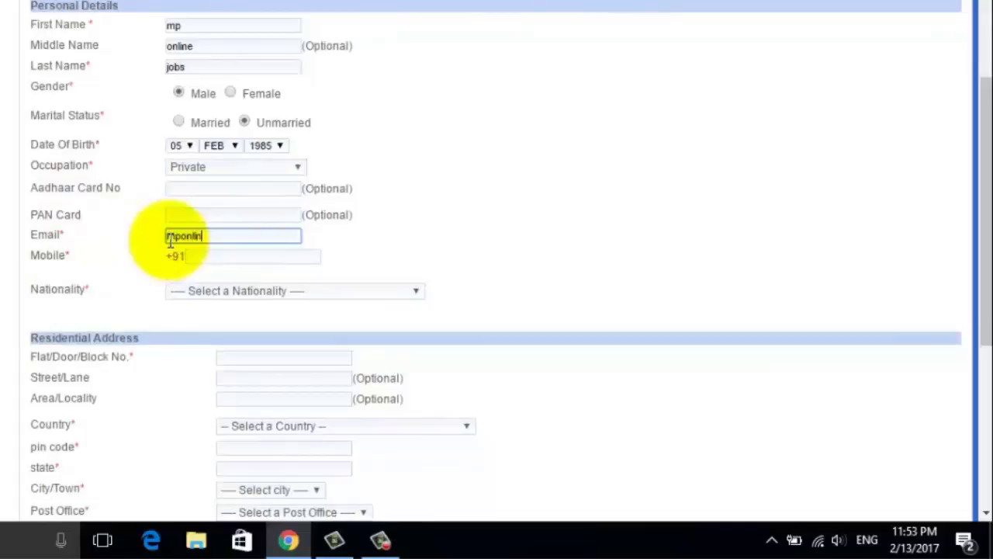
click(196, 258)
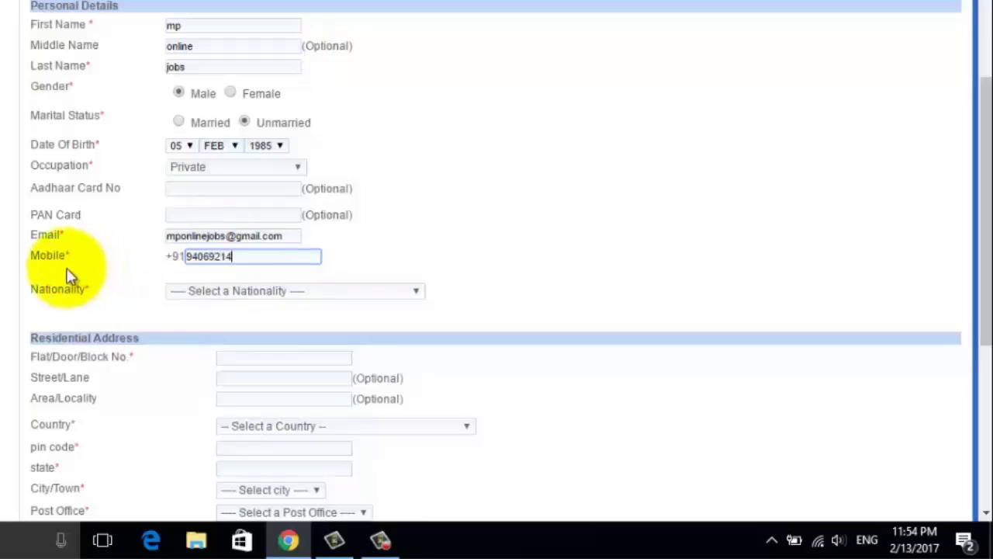
text(99)
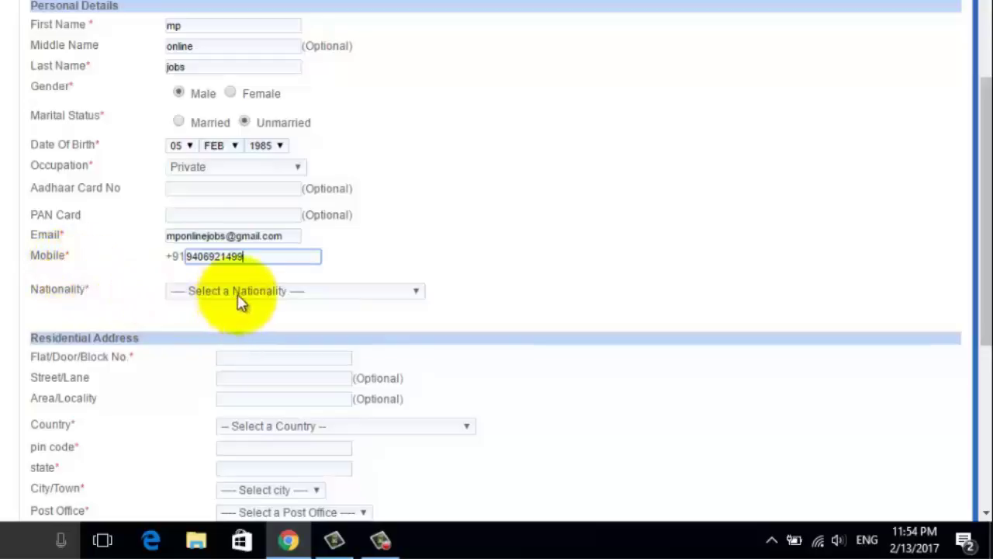
click(241, 301)
Select India from the Nationality list.
text(ic)
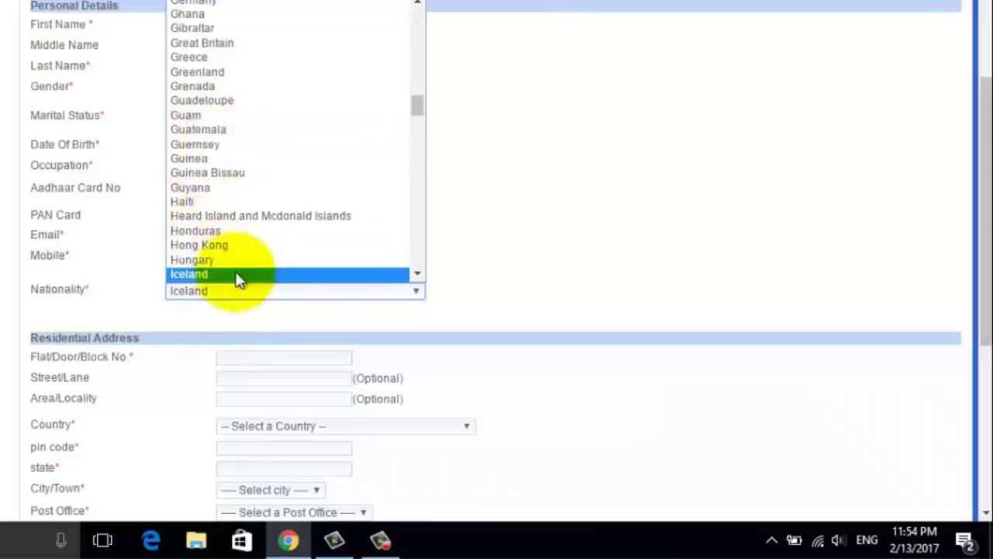
scroll(233, 256, down, 1)
click(227, 249)
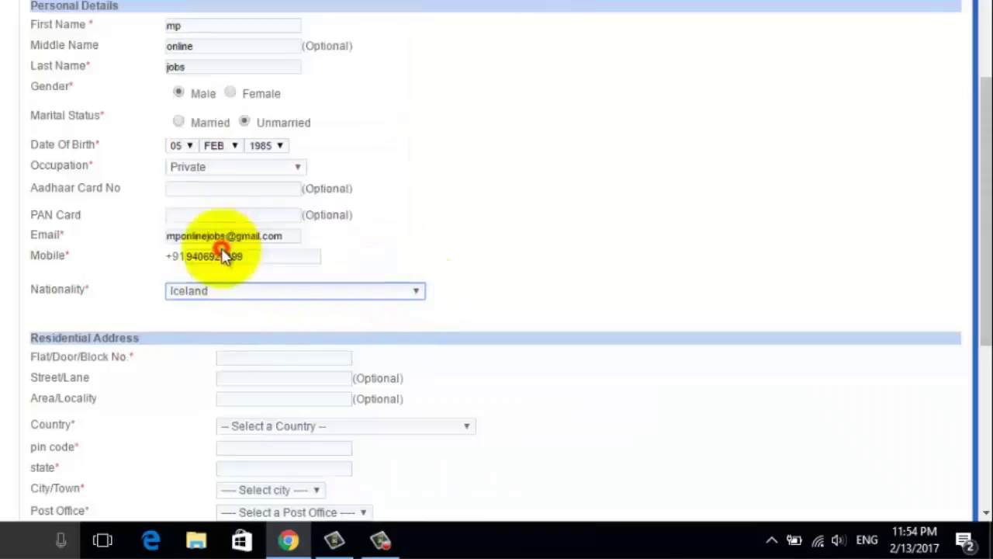
scroll(176, 257, down, 1)
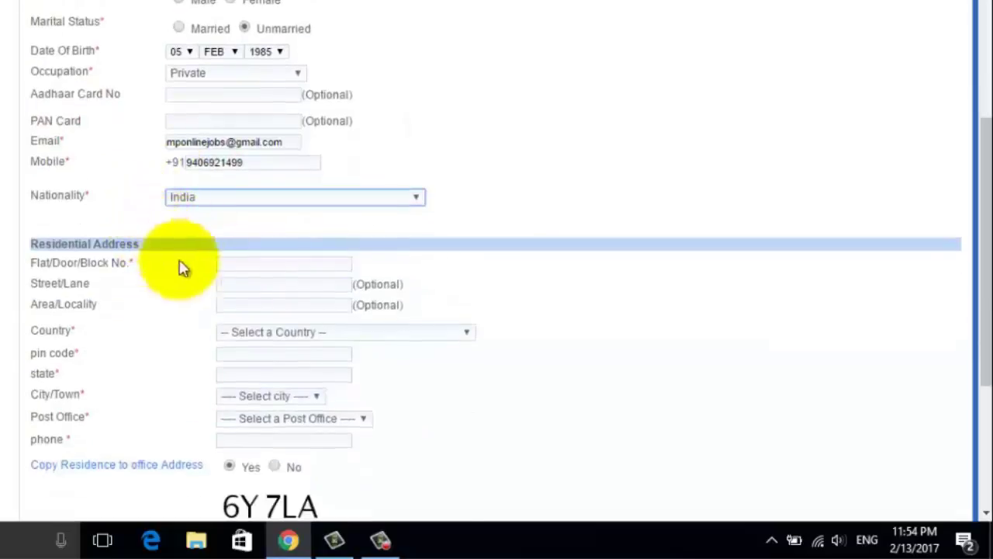
scroll(265, 263, down, 1)
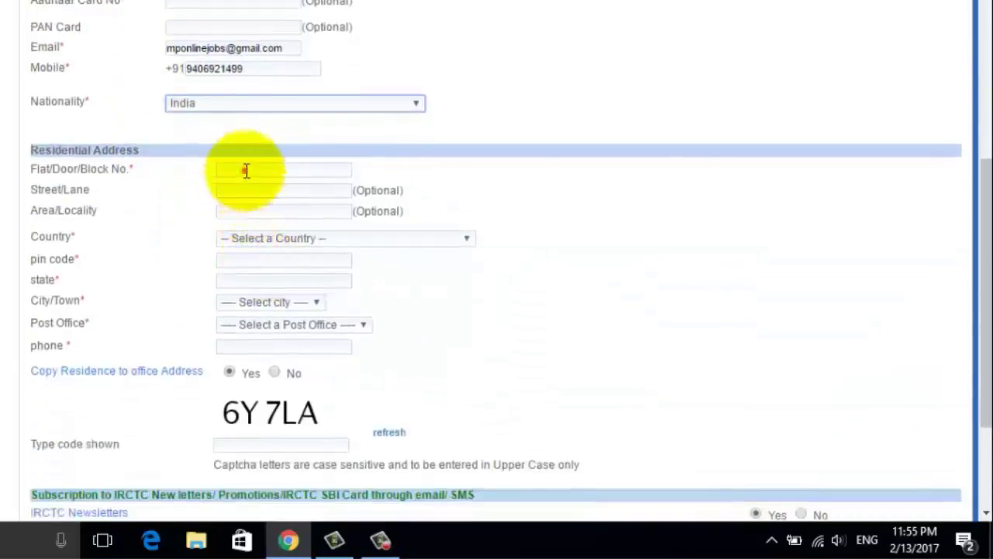
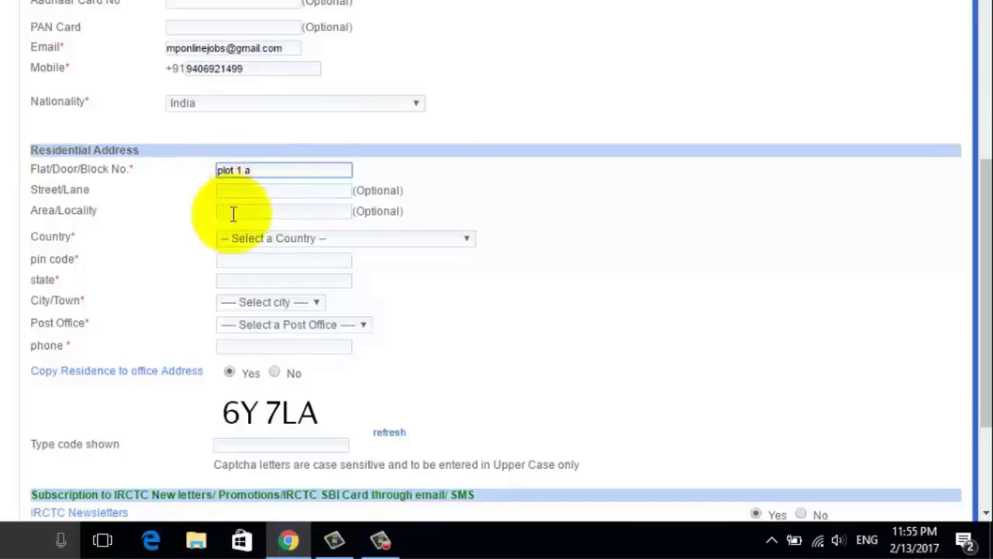
Enter the street/lane of the residential address and select India as the country.
click(261, 190)
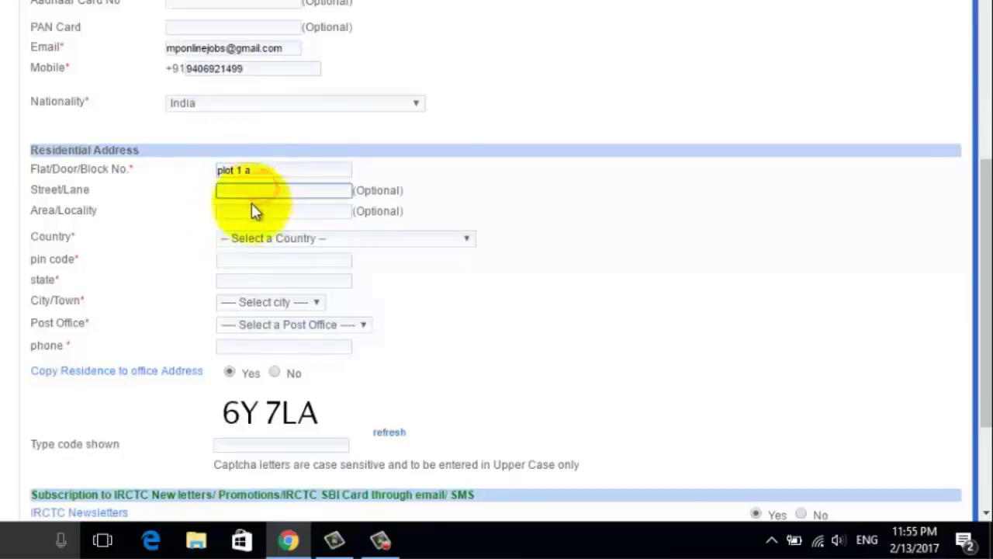
text(sanjeevni)
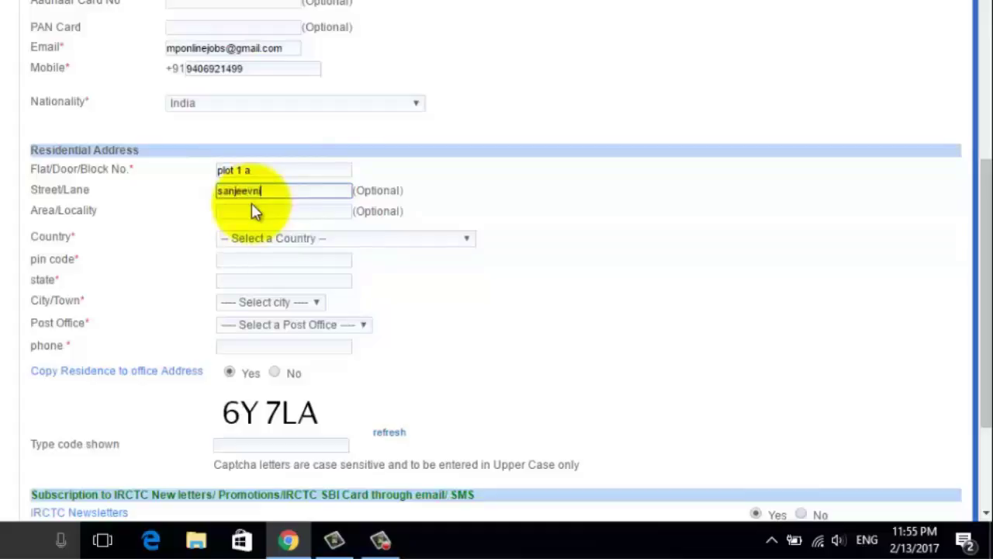
text( nagar)
click(253, 214)
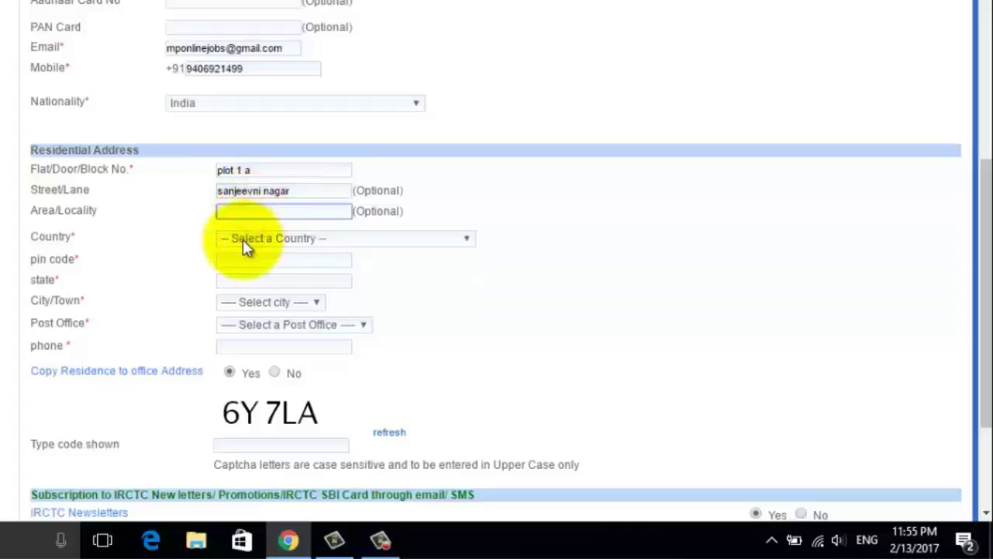
click(246, 247)
text(india)
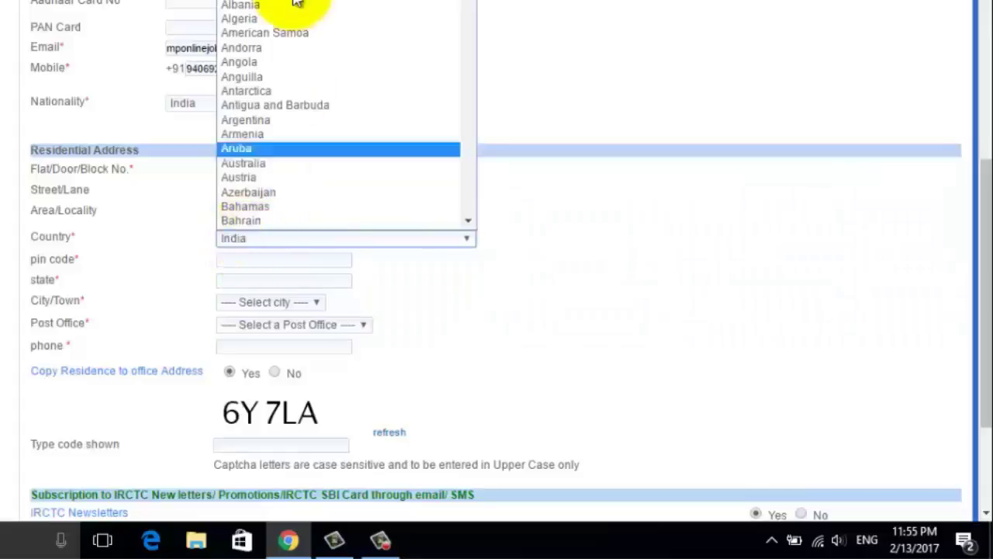
key(Return)
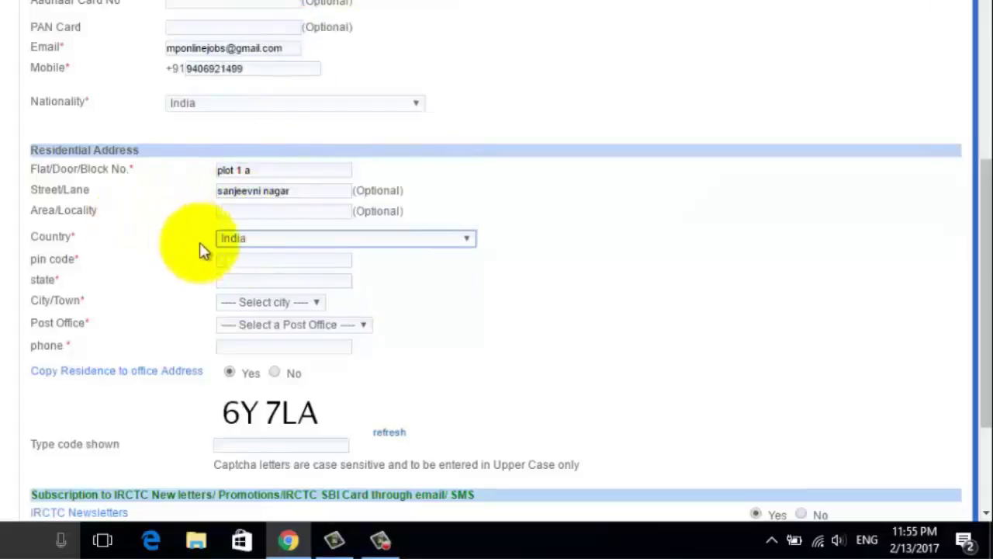
Enter the pin code, then choose the matching city and local post office, and begin the phone number.
click(245, 261)
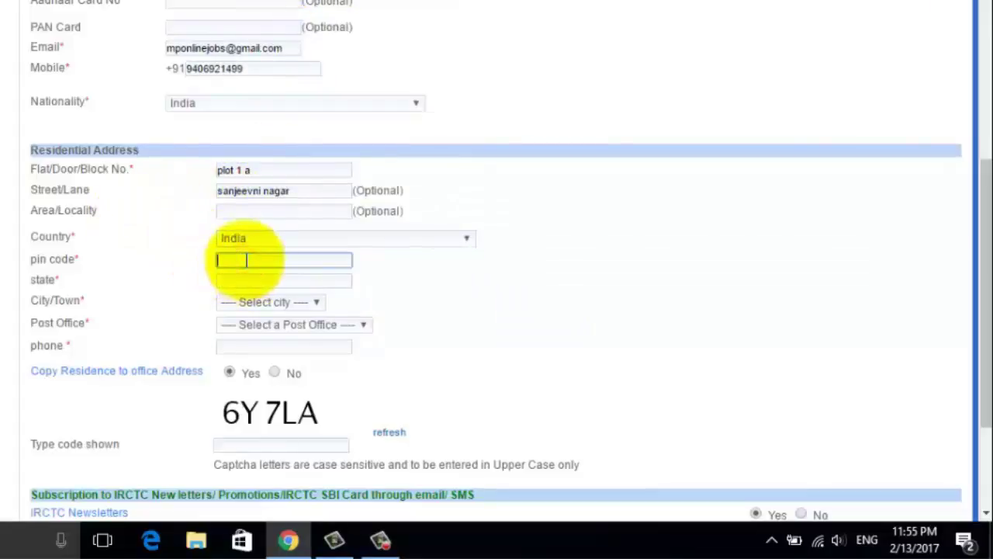
text(482003)
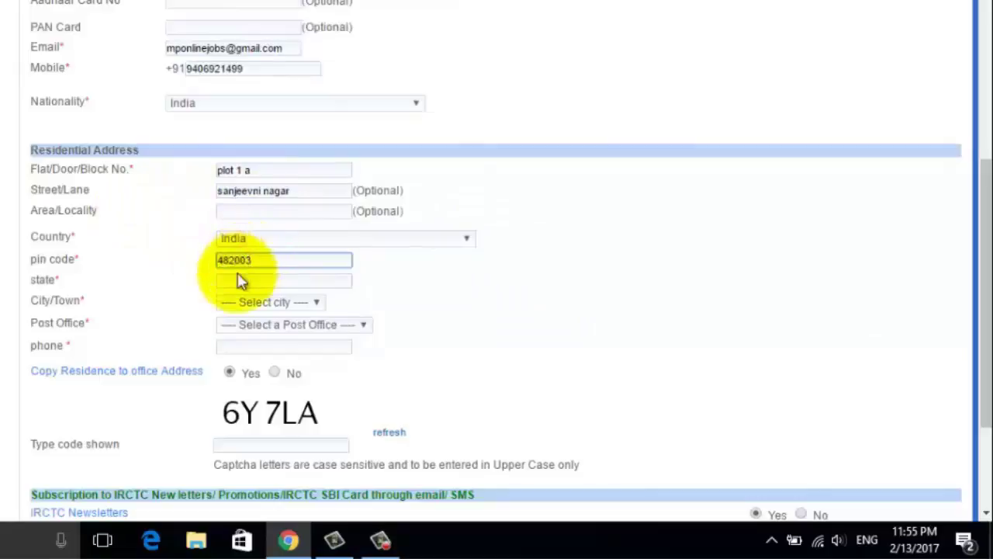
click(249, 281)
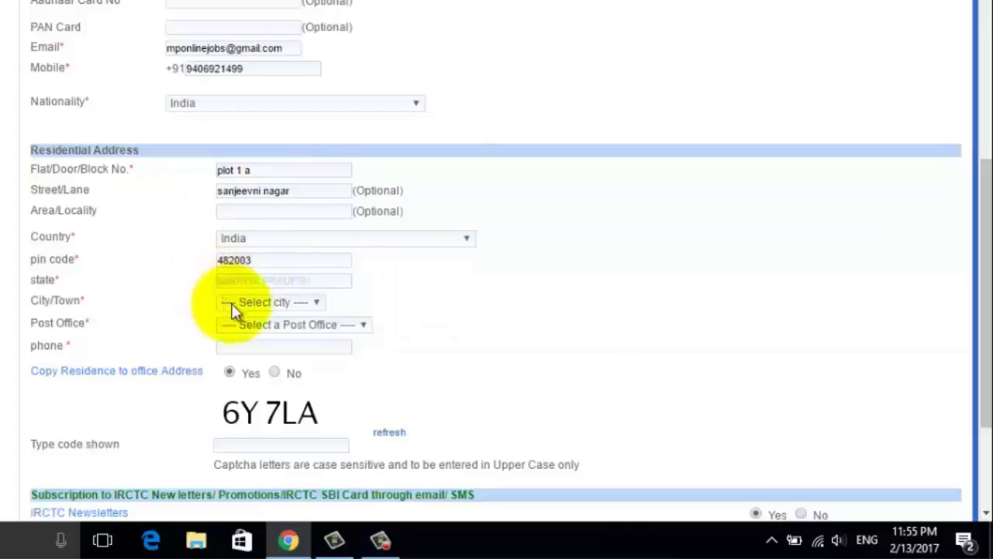
click(232, 304)
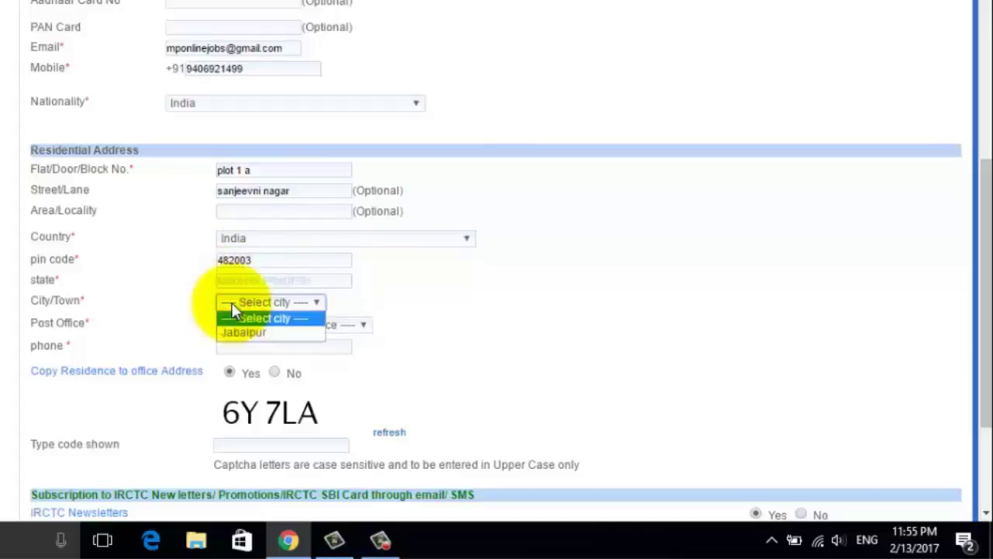
click(230, 333)
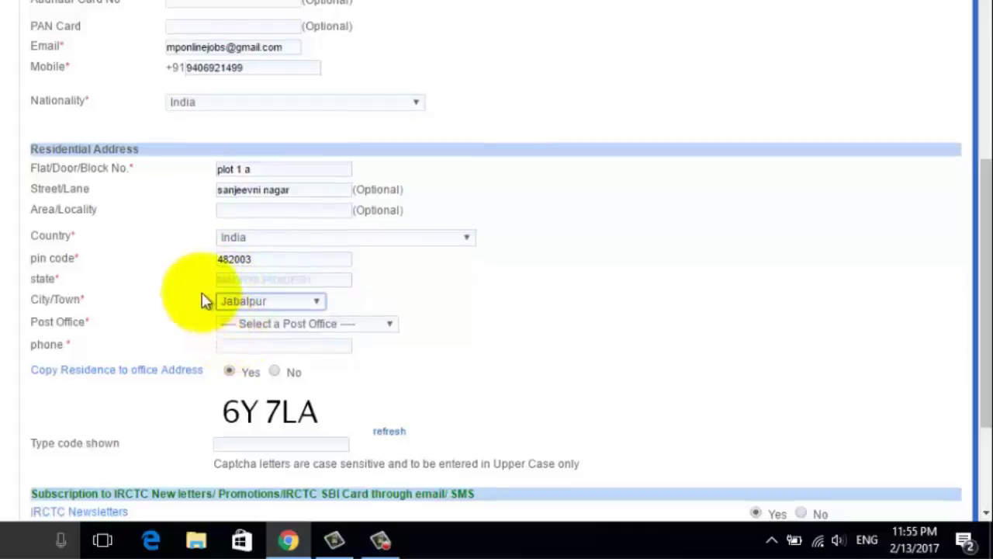
scroll(230, 262, down, 1)
click(261, 231)
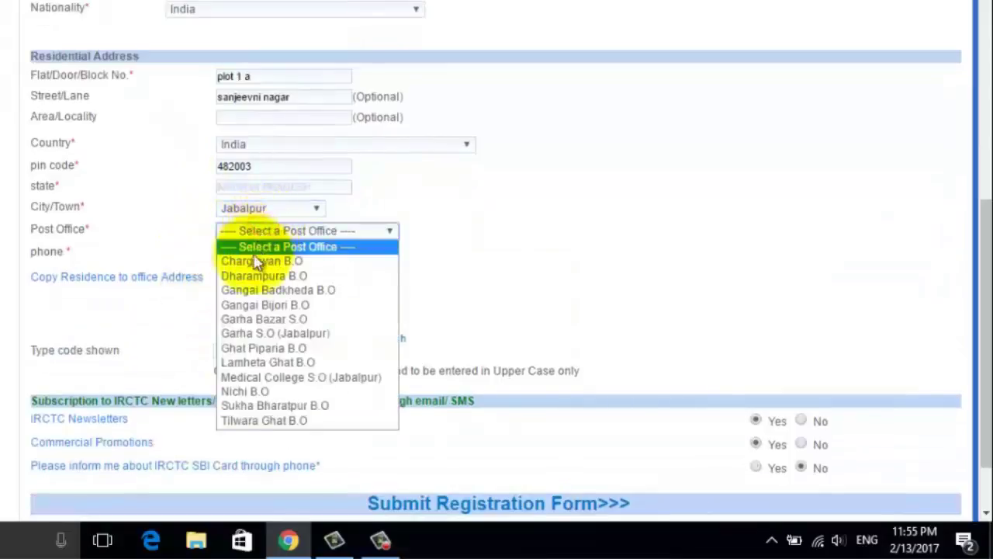
click(229, 331)
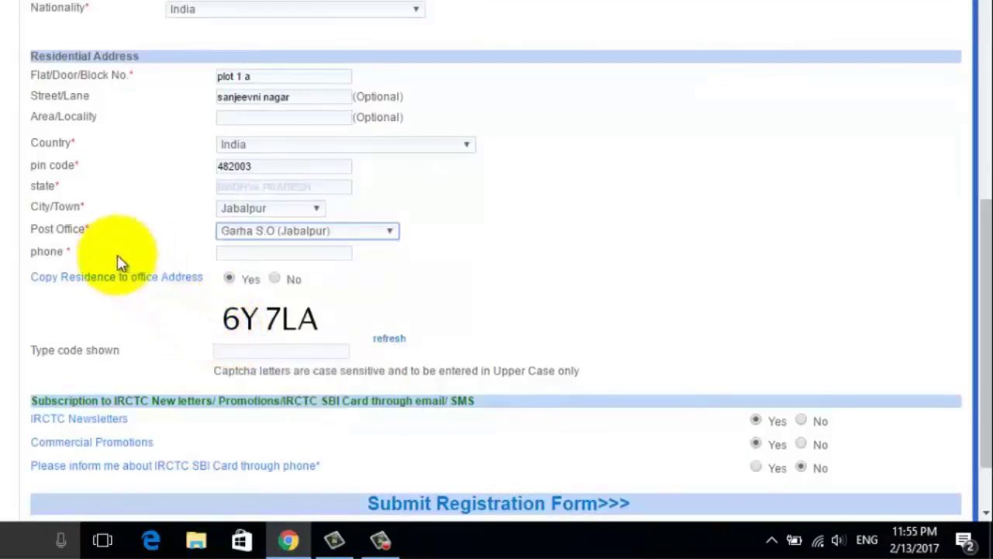
click(224, 251)
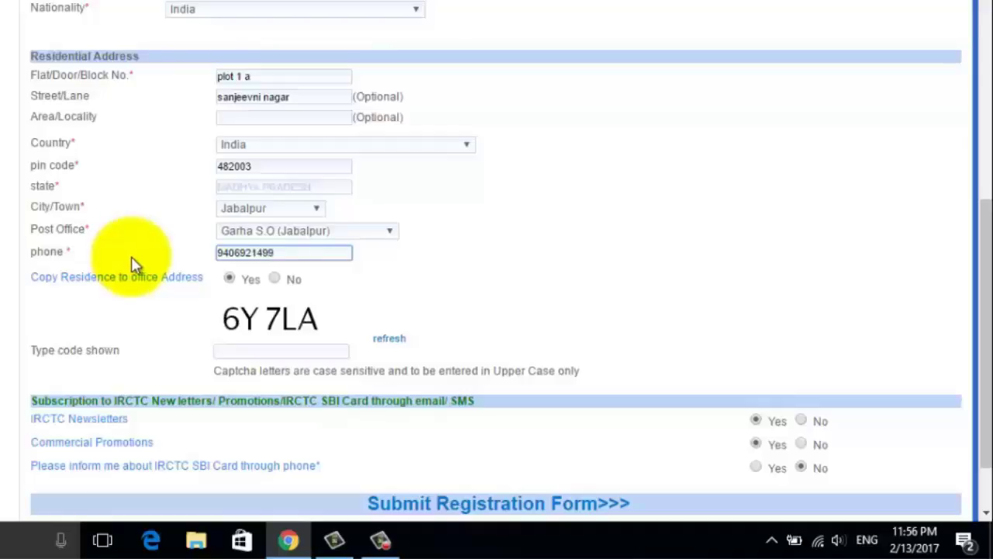
Fill in the captcha code and submit the registration form.
scroll(132, 260, down, 2)
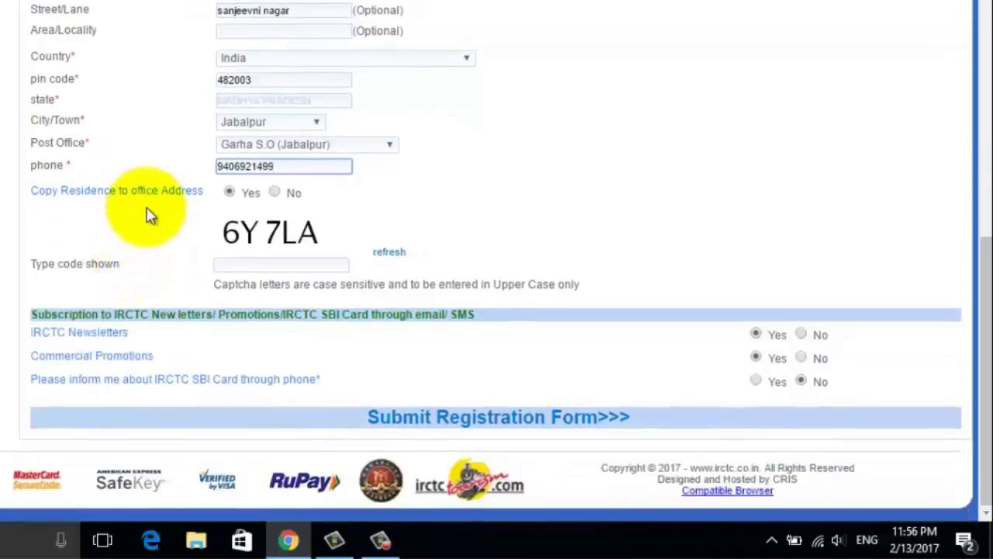
click(224, 264)
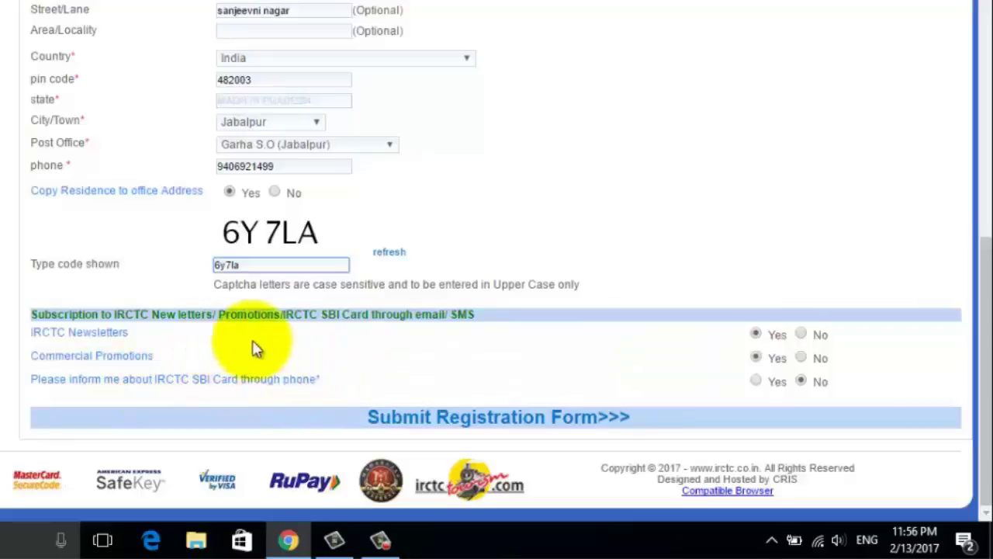
click(485, 423)
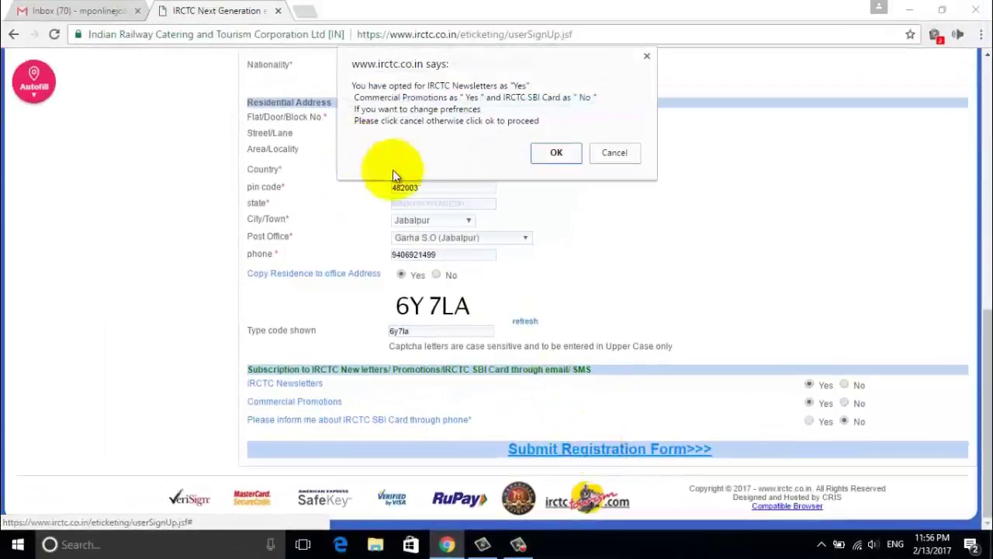
Accept the subscription preferences, email/mobile validation and terms, then decline saving the password.
click(553, 152)
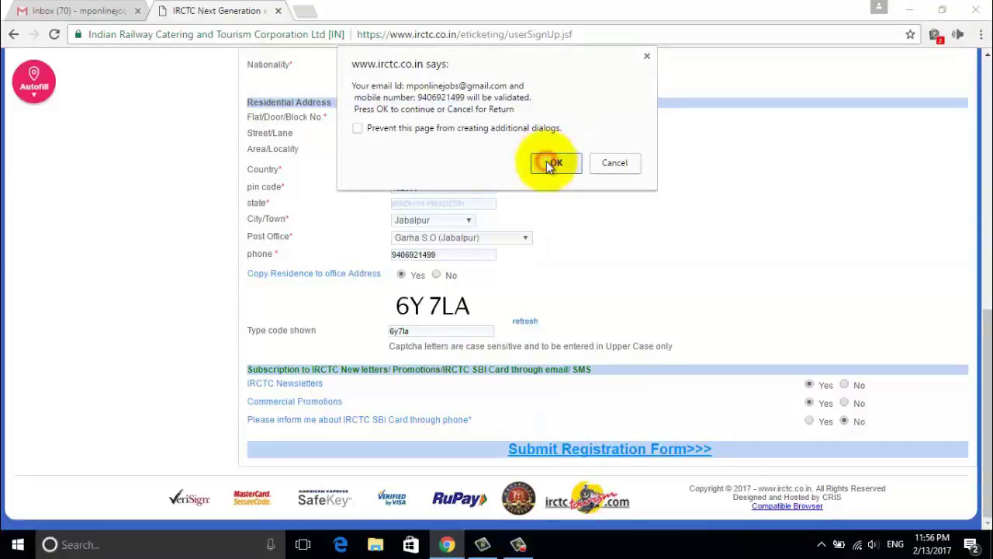
click(548, 165)
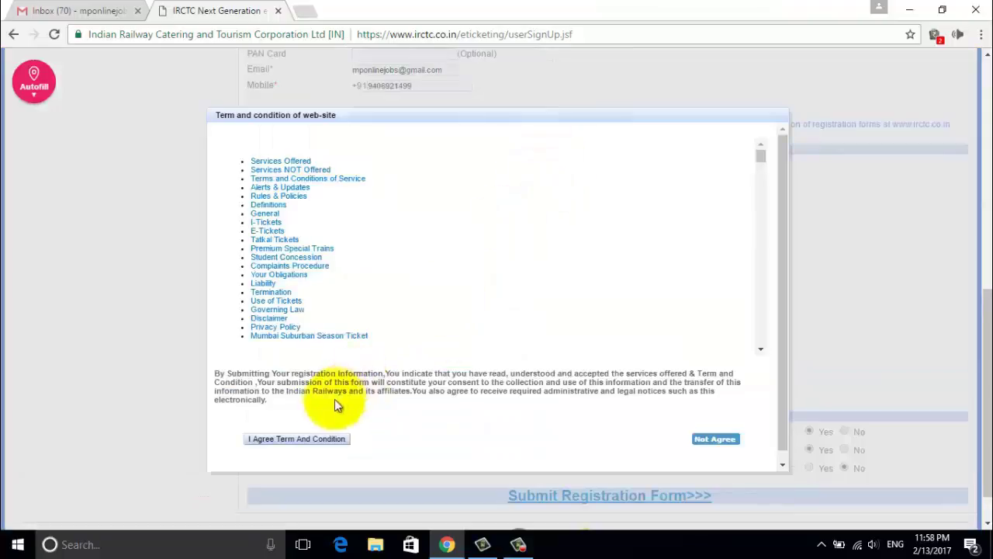
click(300, 439)
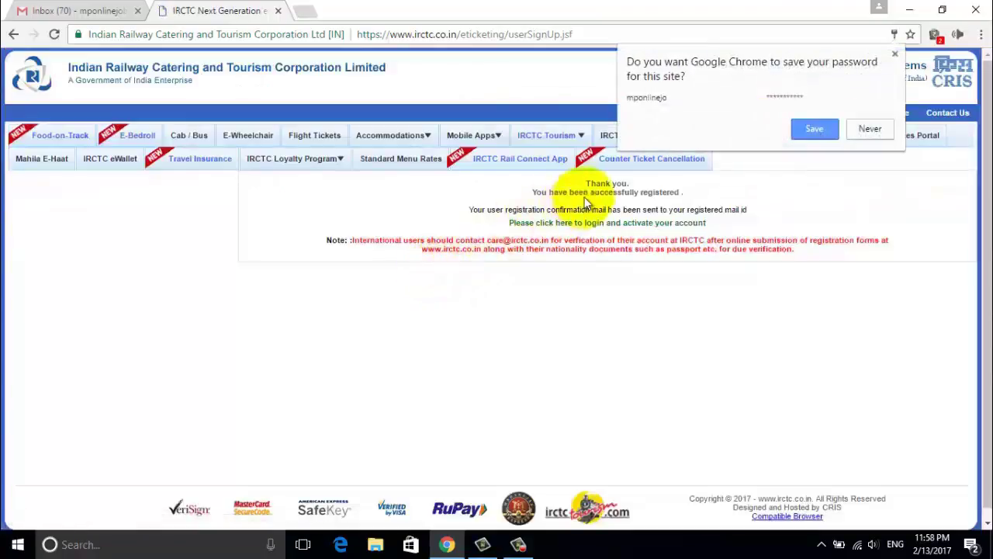
click(894, 56)
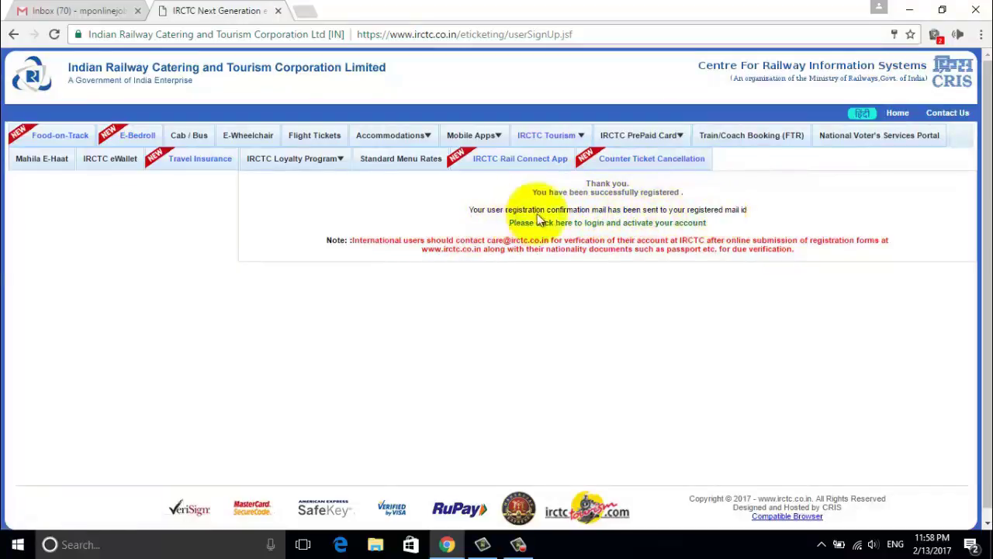
Open the IRCTC confirmation email in Gmail and follow its link to the login page.
click(105, 10)
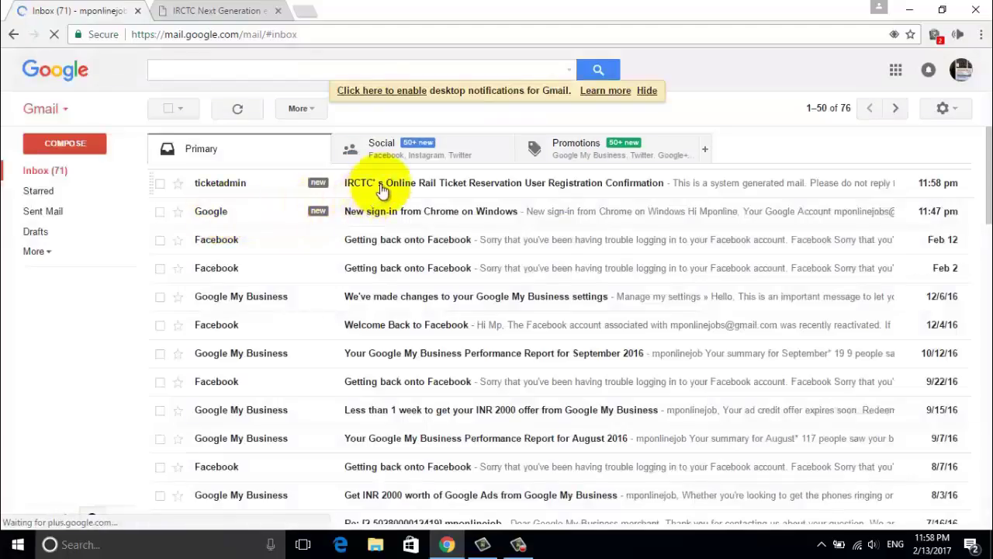
click(380, 186)
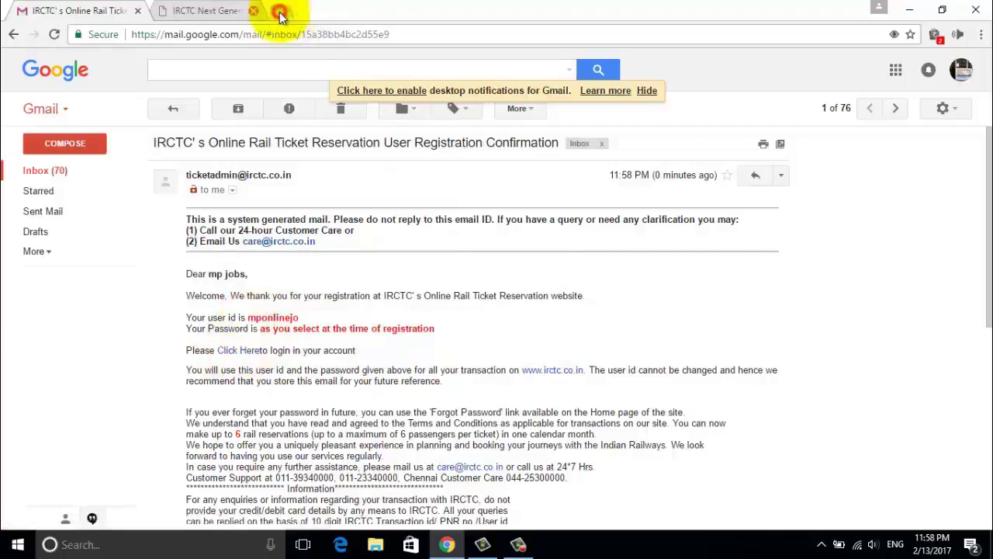
click(278, 12)
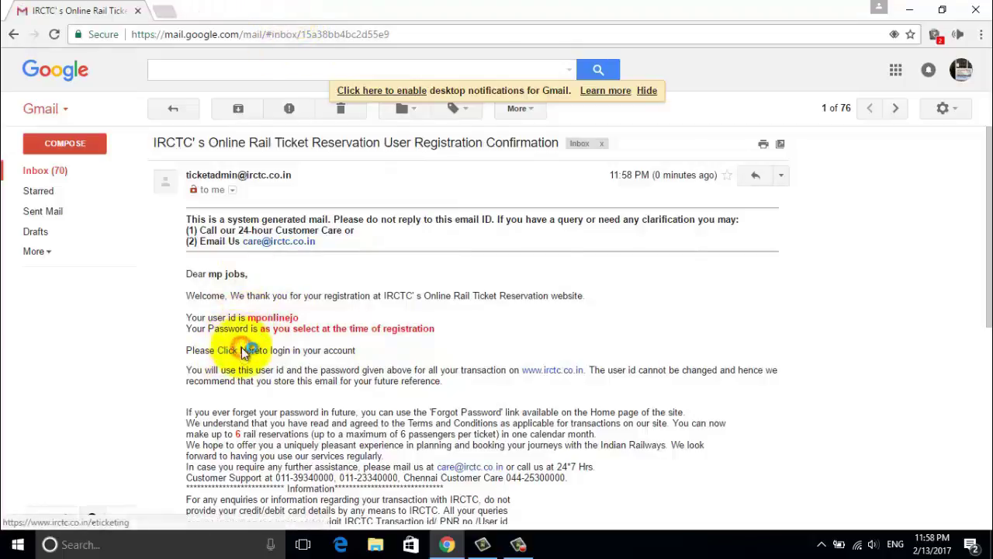
click(245, 351)
Copy the user ID from the confirmation email and go to the IRCTC login tab.
click(89, 10)
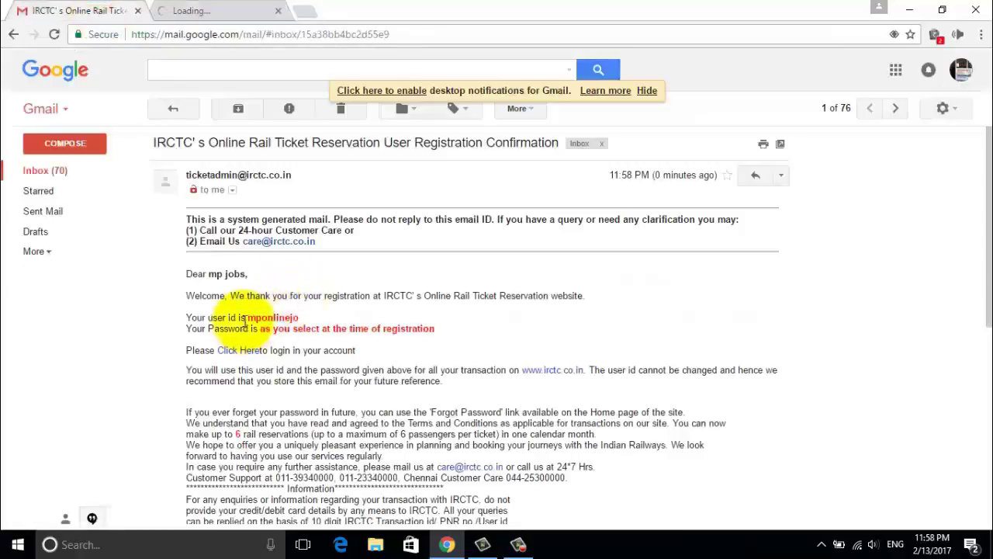
drag(247, 317, 299, 326)
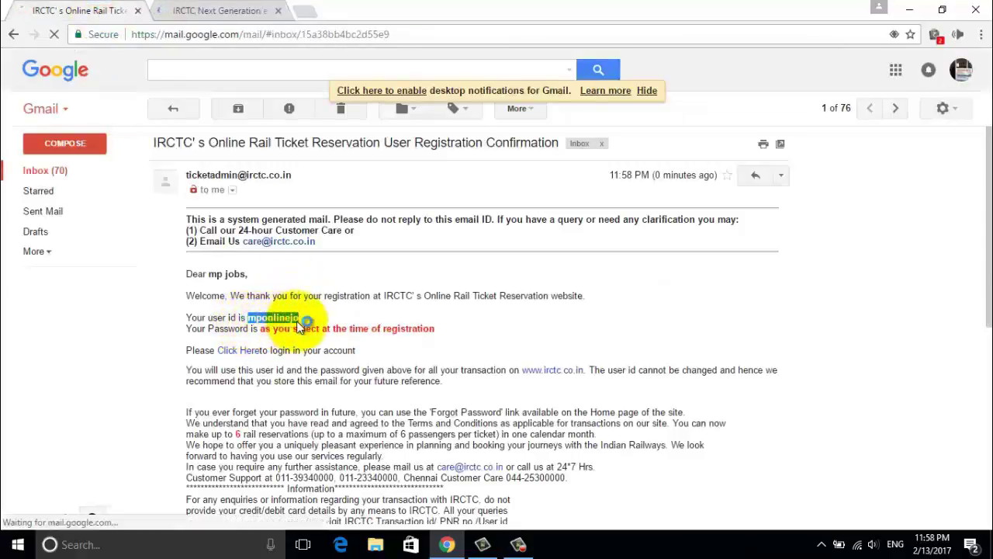
right_click(289, 321)
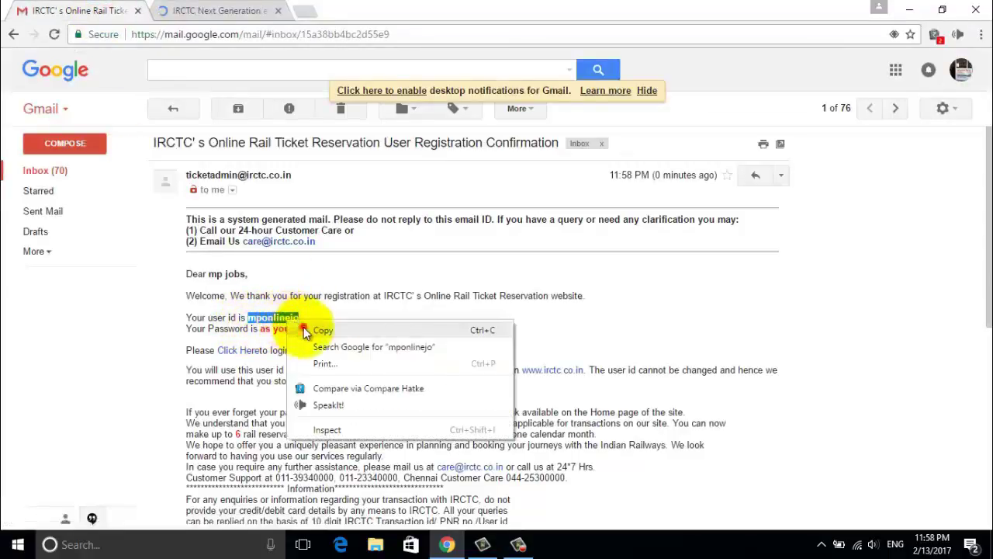
click(304, 332)
click(220, 10)
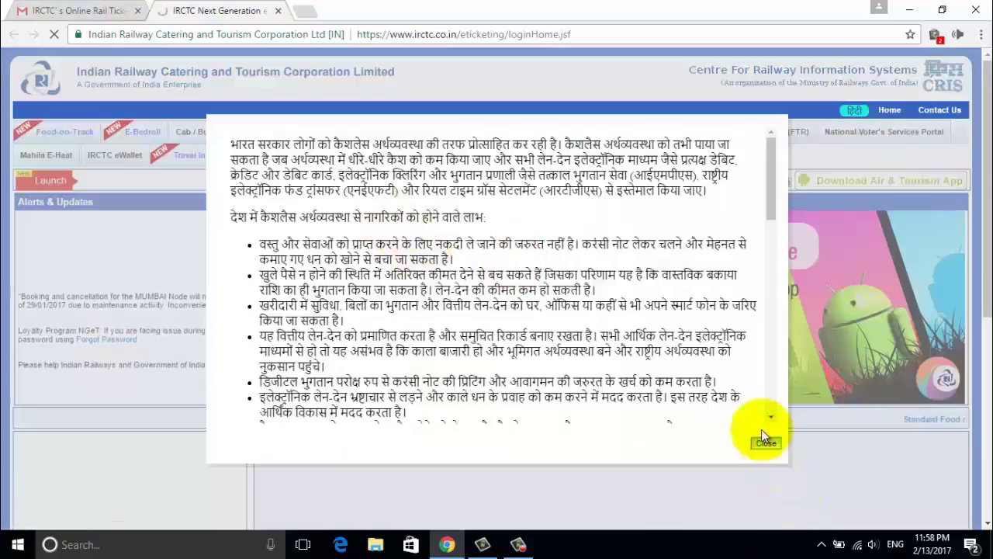
Dismiss the notice and log in with the new user ID, account password and captcha.
click(765, 442)
click(425, 224)
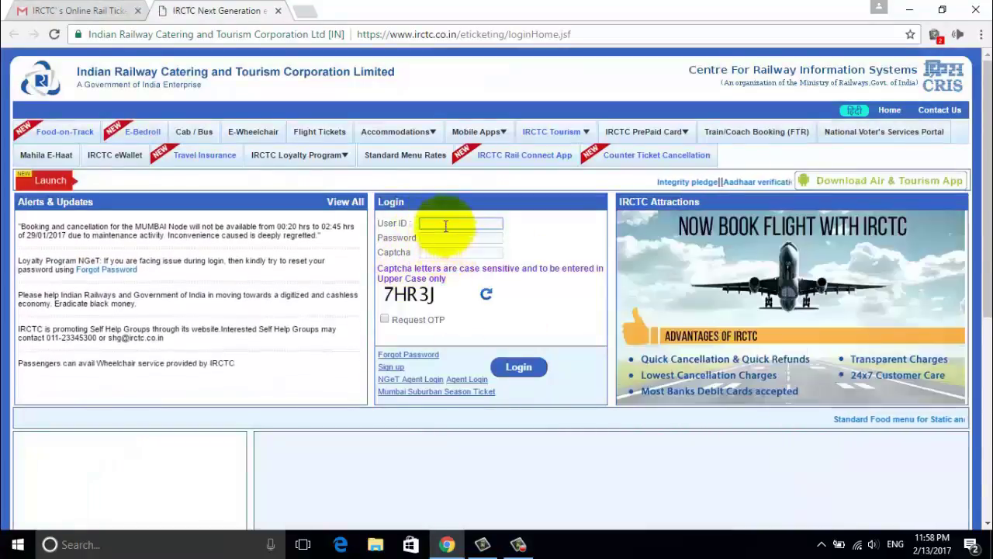
text(mponlinejo)
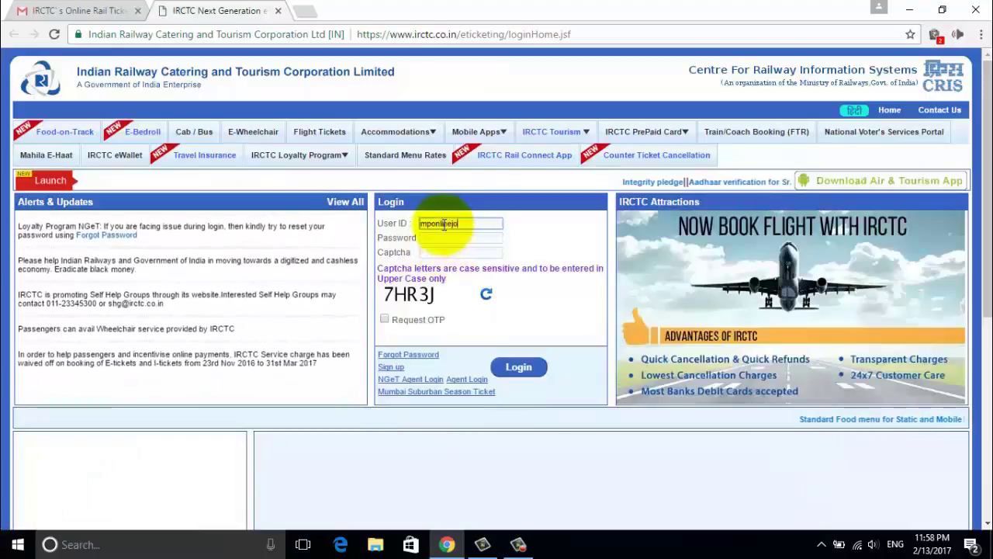
click(429, 238)
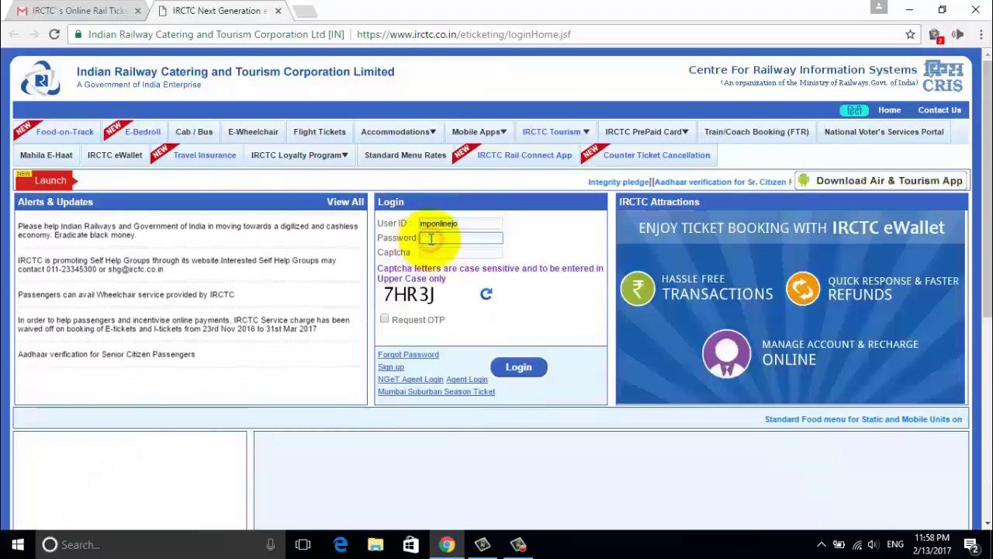
text(•••••••••)
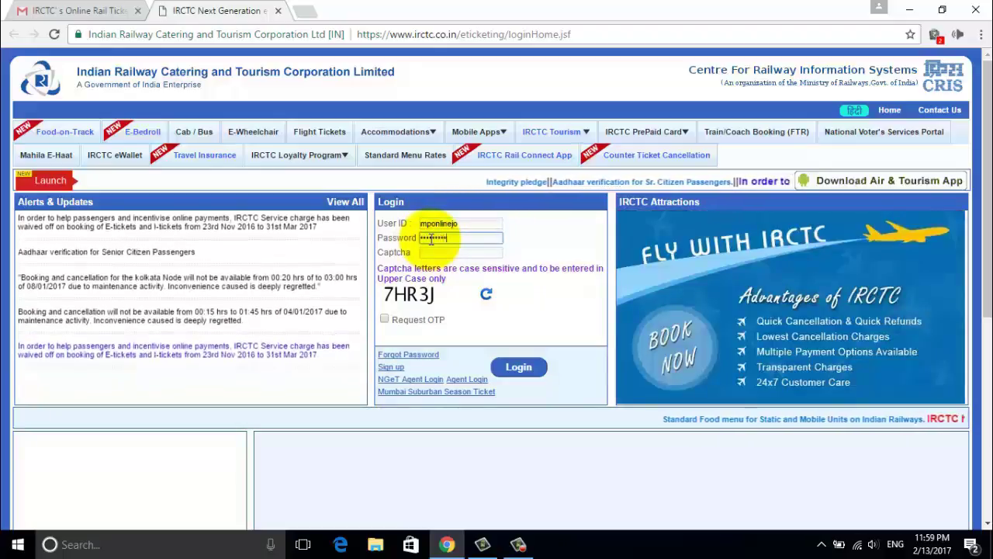
text(••)
click(432, 252)
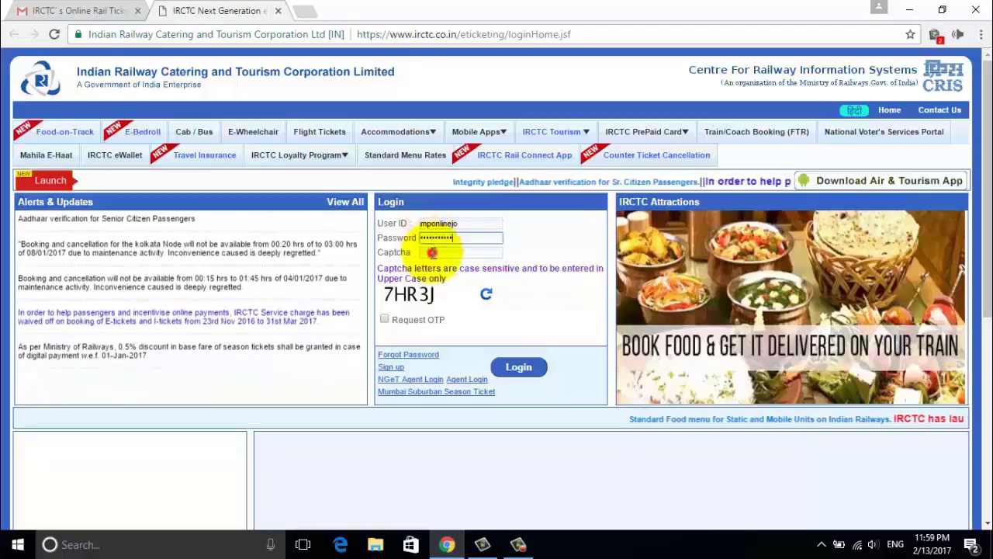
text(7)
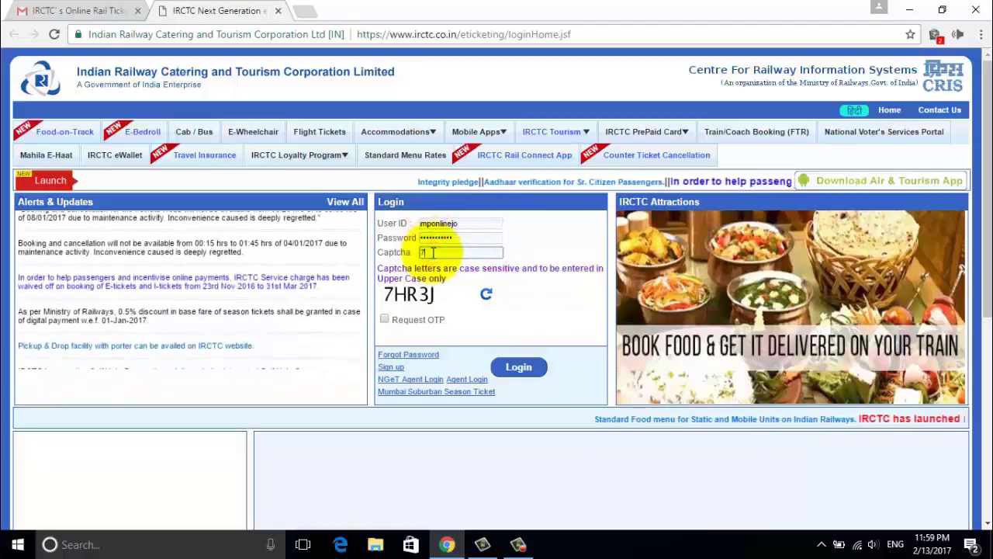
text(H)
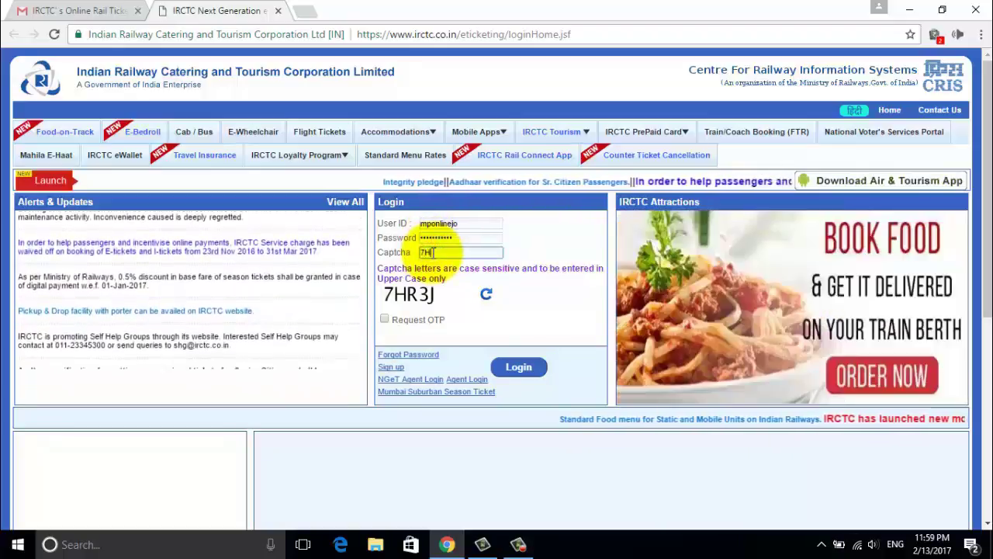
text(R)
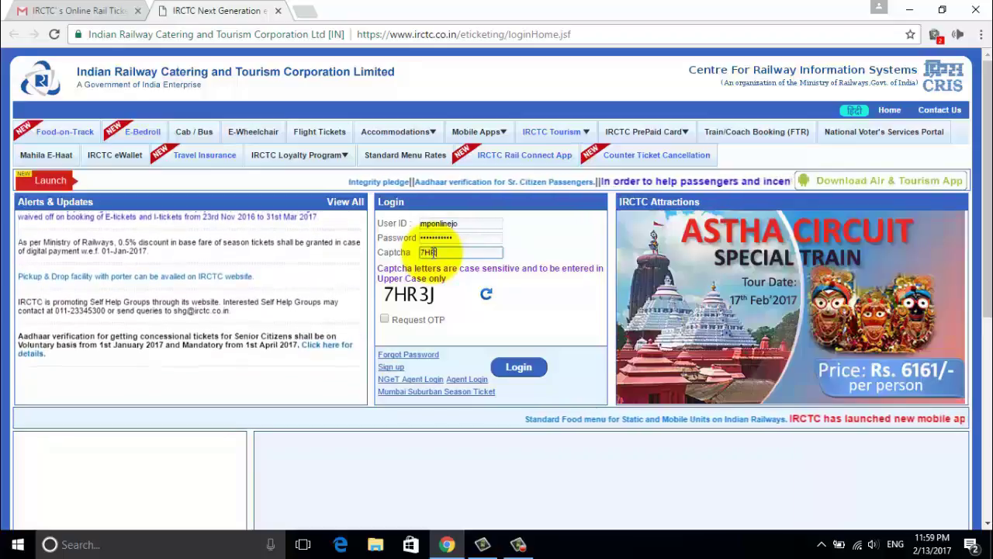
text(3J)
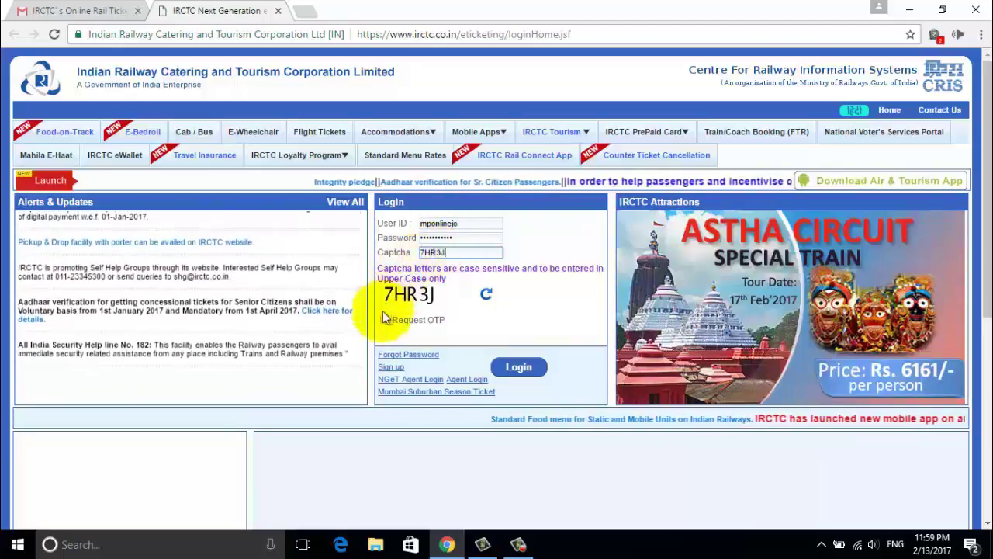
click(518, 369)
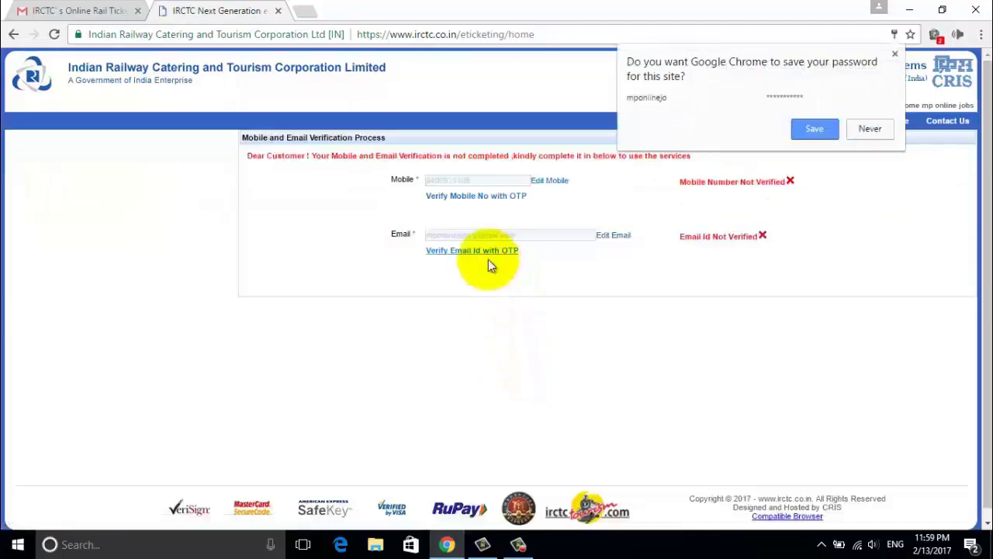
Decline saving the password and request an OTP for the mobile number.
click(895, 54)
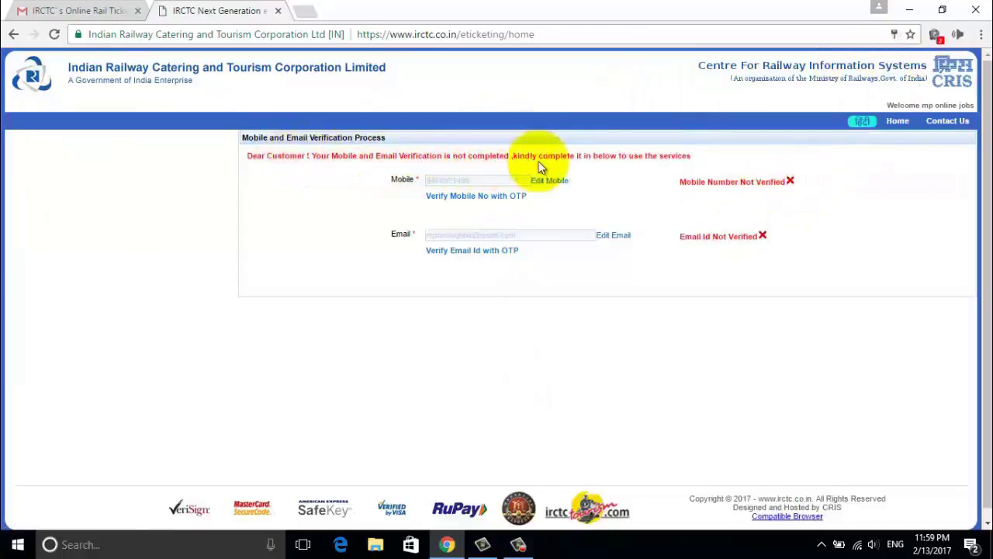
click(460, 179)
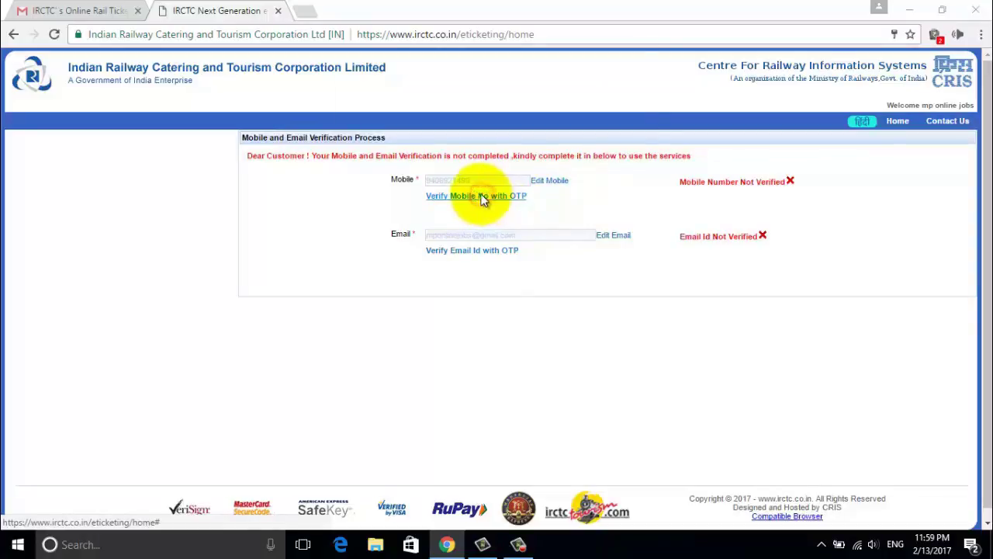
click(482, 196)
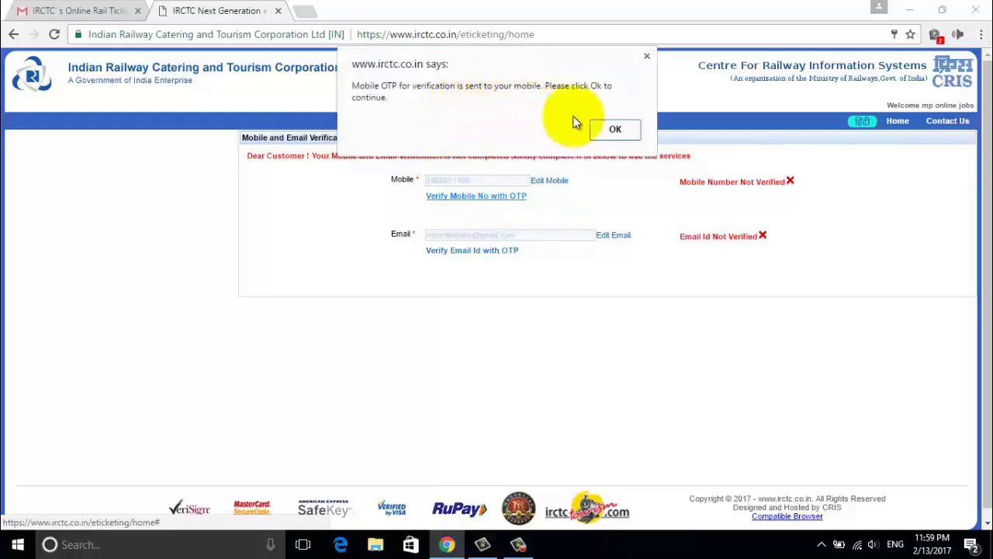
click(606, 132)
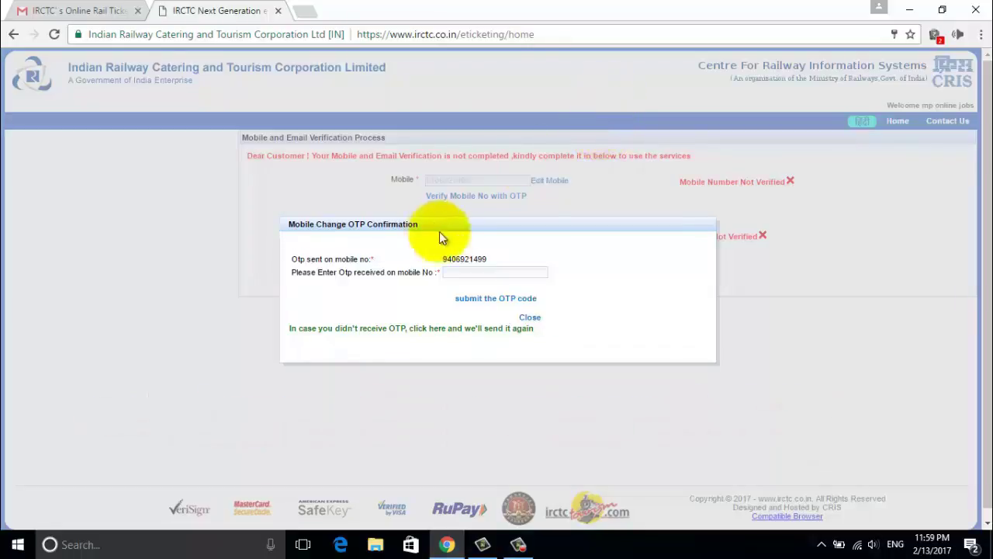
Enter the received mobile OTP, submit and confirm it, then close the result.
click(458, 268)
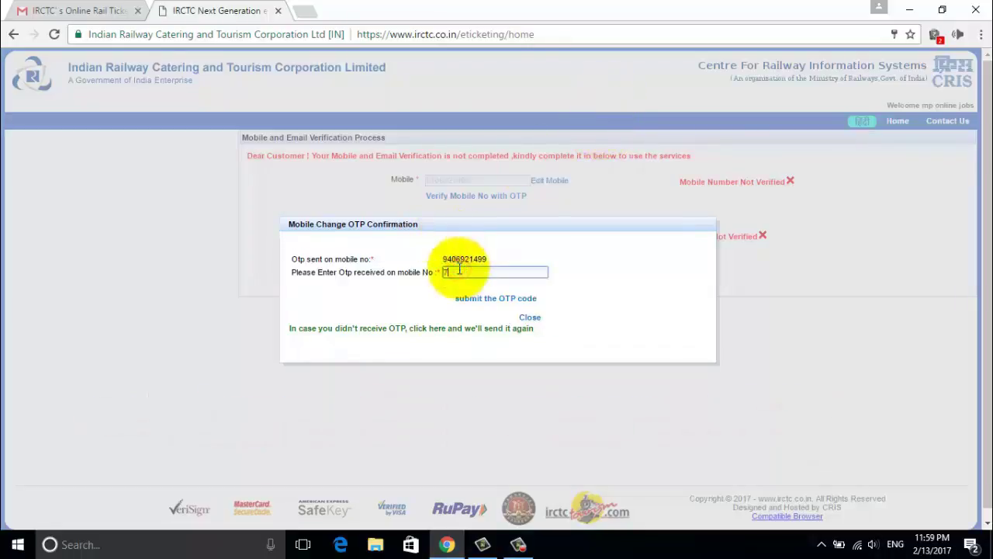
click(482, 303)
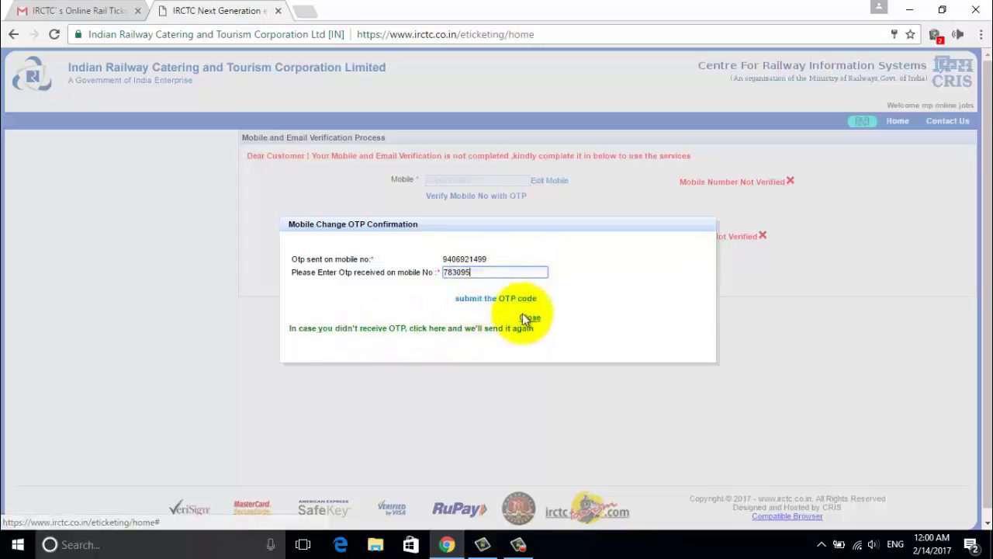
click(491, 300)
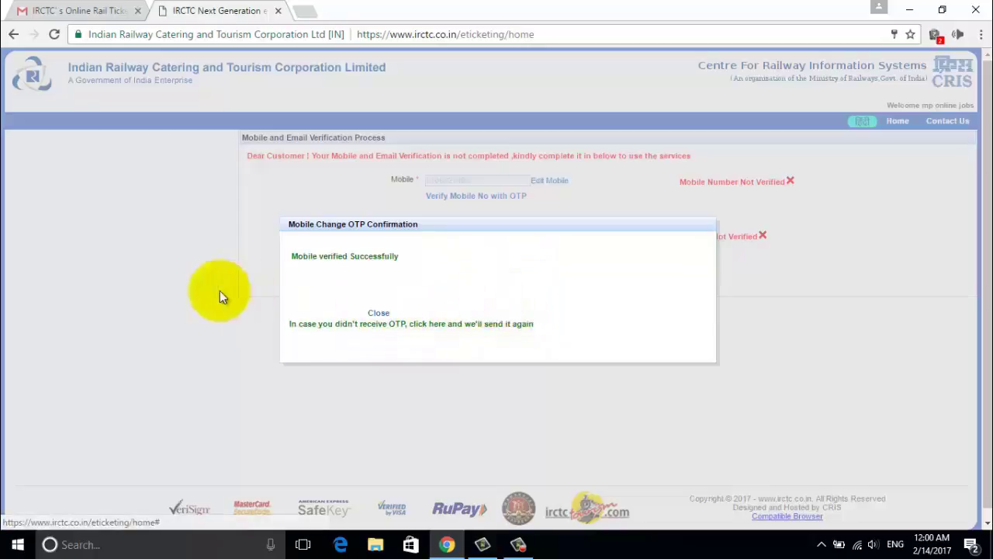
click(374, 313)
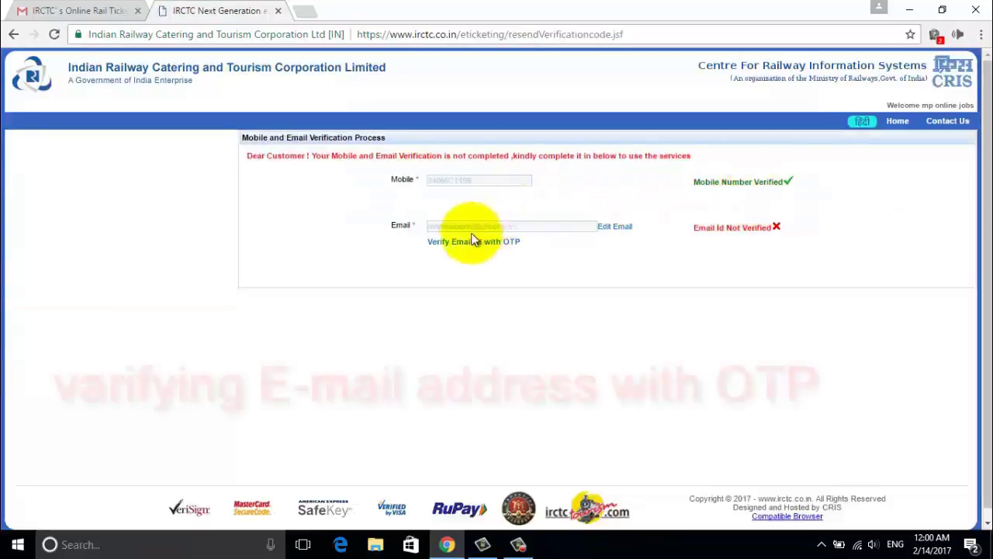
Request an email verification OTP, acknowledge the alert, and go to the Gmail tab.
click(469, 244)
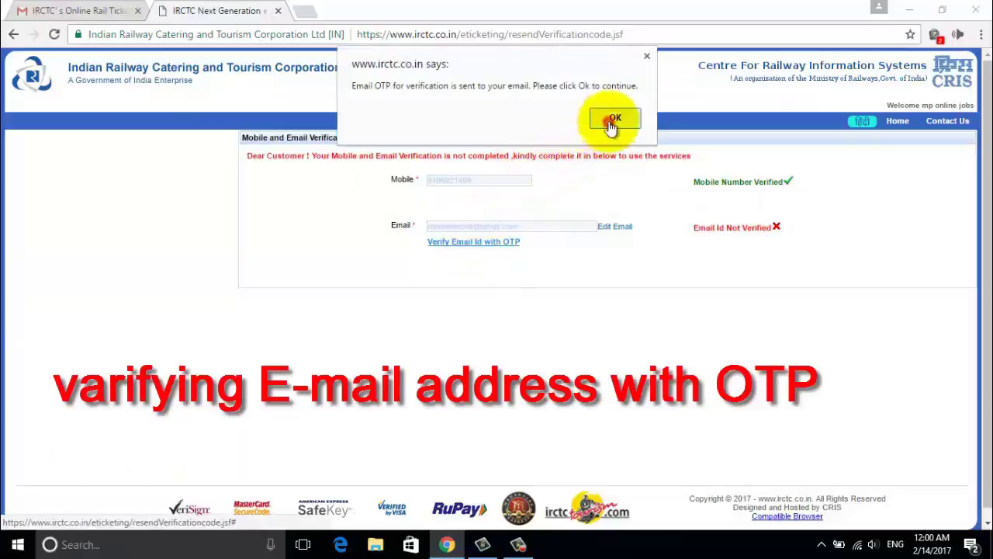
click(613, 122)
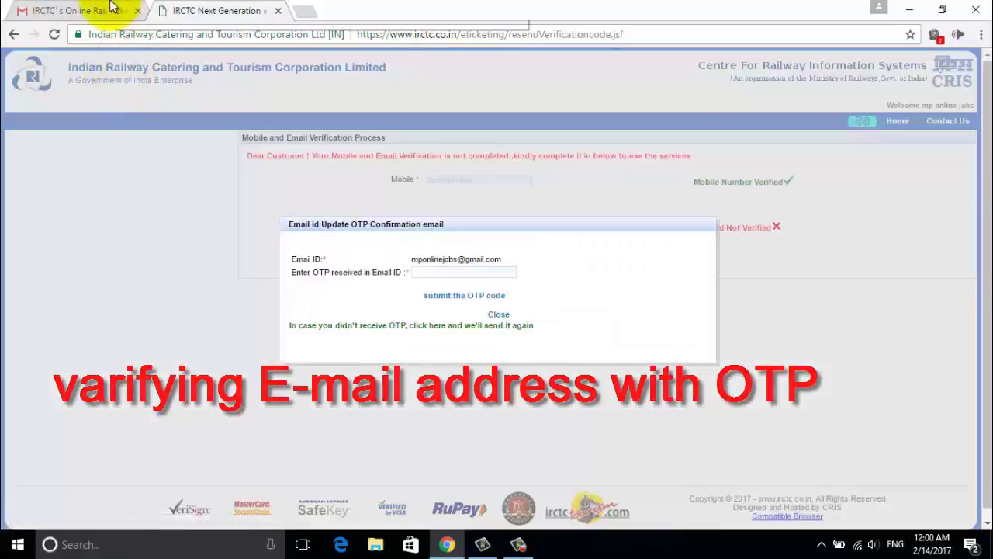
click(111, 9)
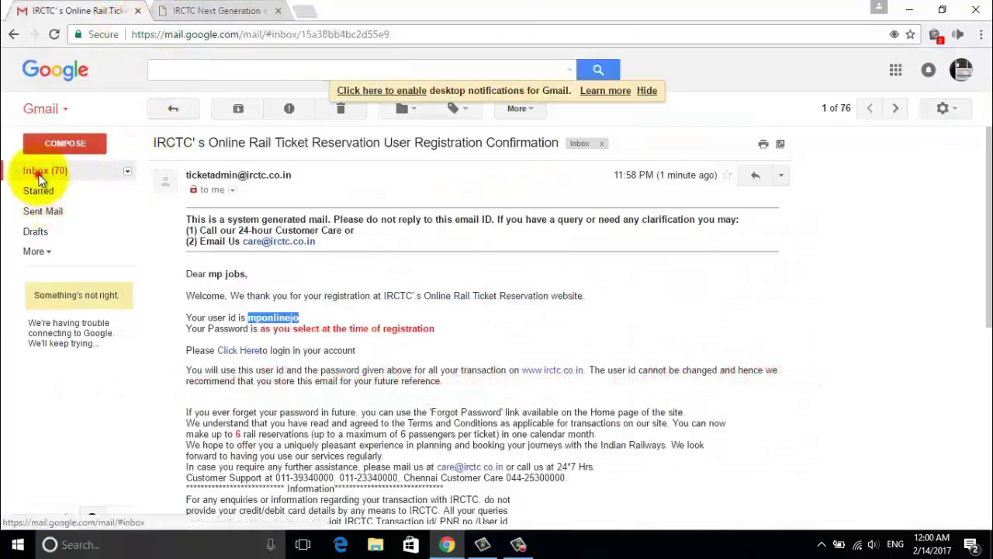
Refresh the inbox, open the email verification OTP message, copy the code, and return to IRCTC.
click(42, 171)
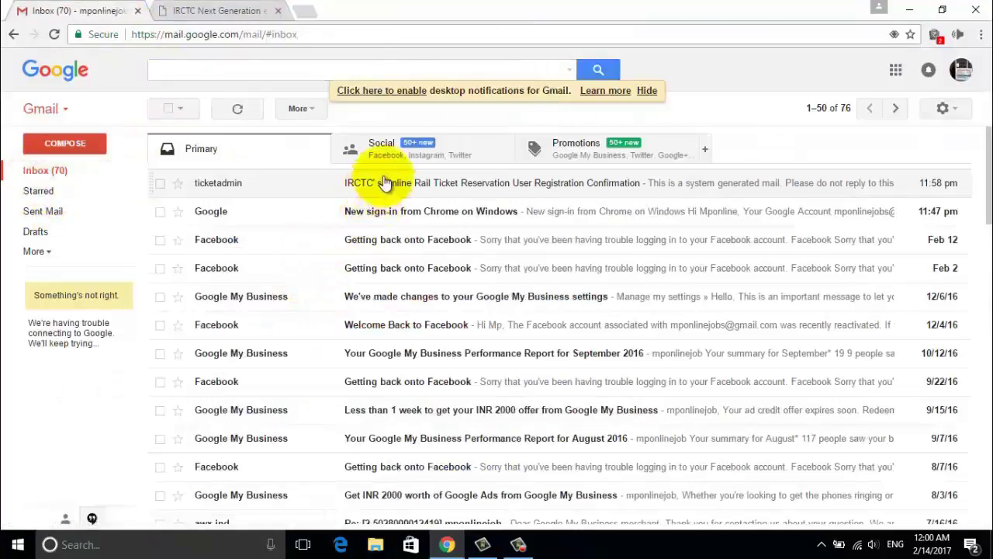
click(54, 36)
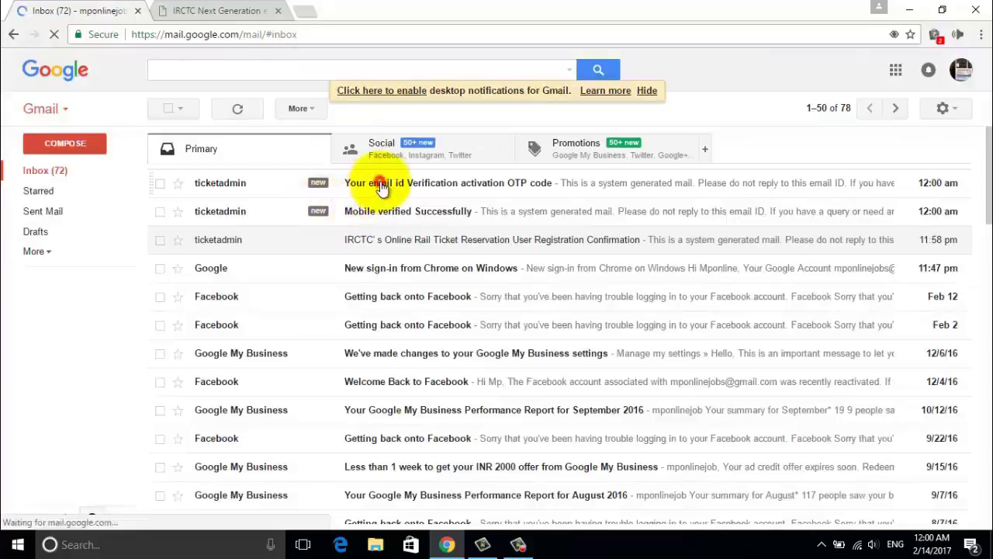
click(380, 184)
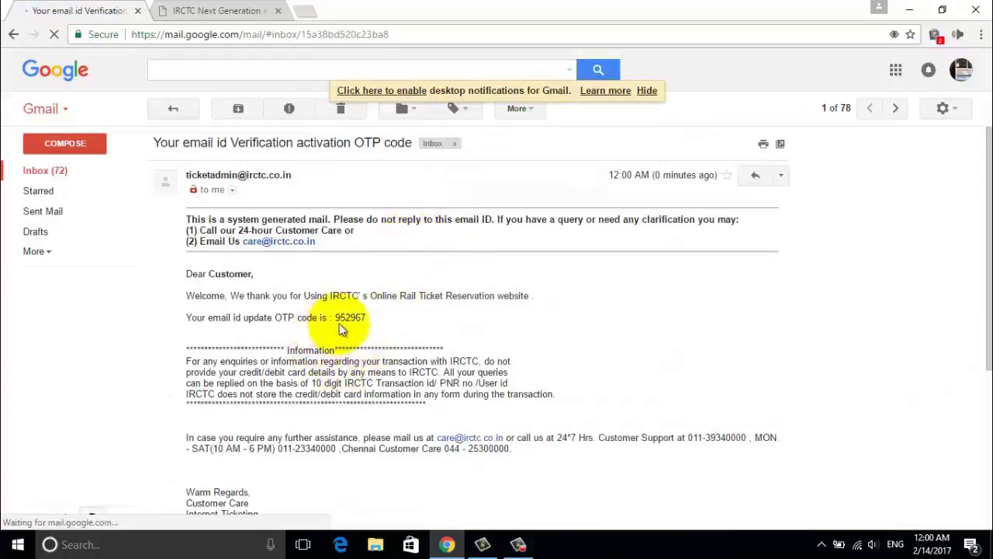
drag(336, 317, 366, 317)
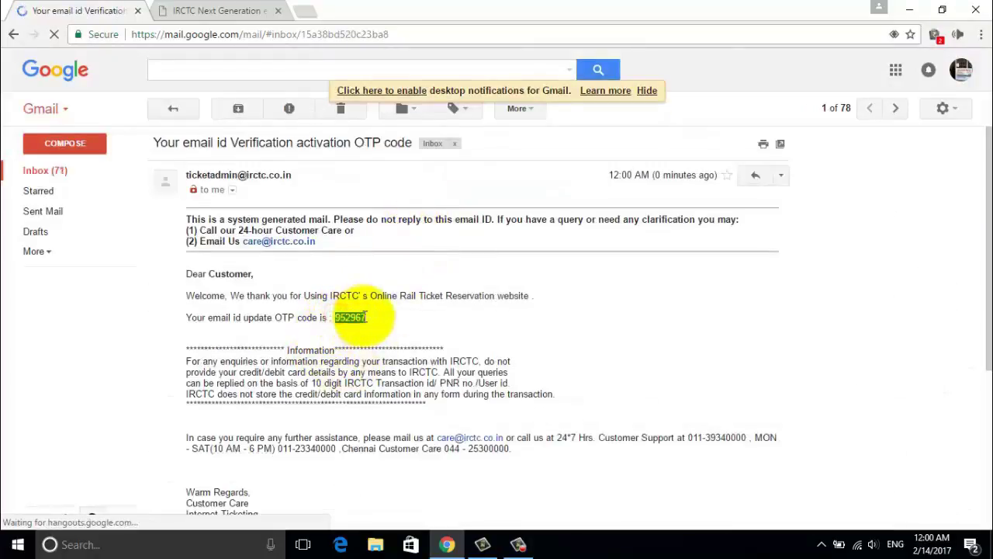
right_click(362, 317)
click(403, 326)
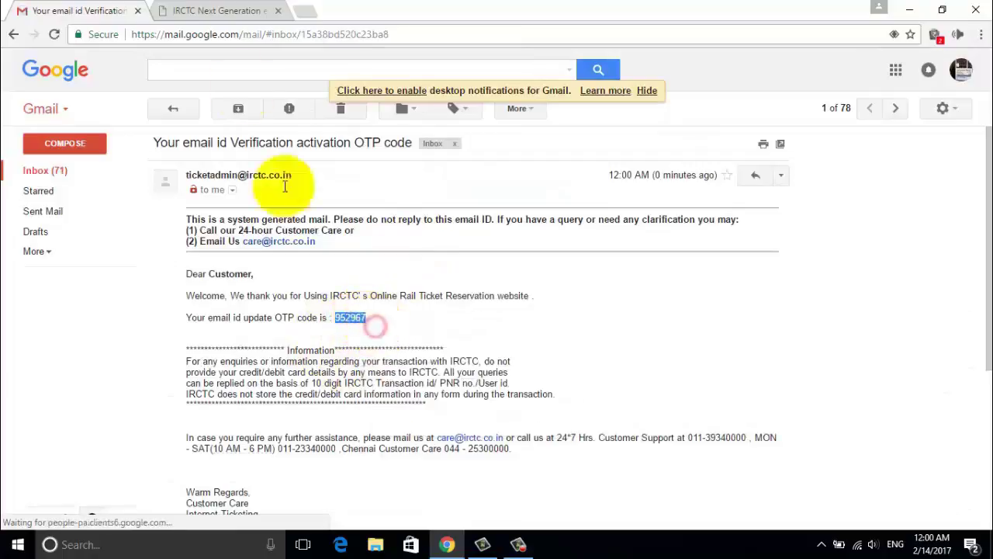
click(241, 6)
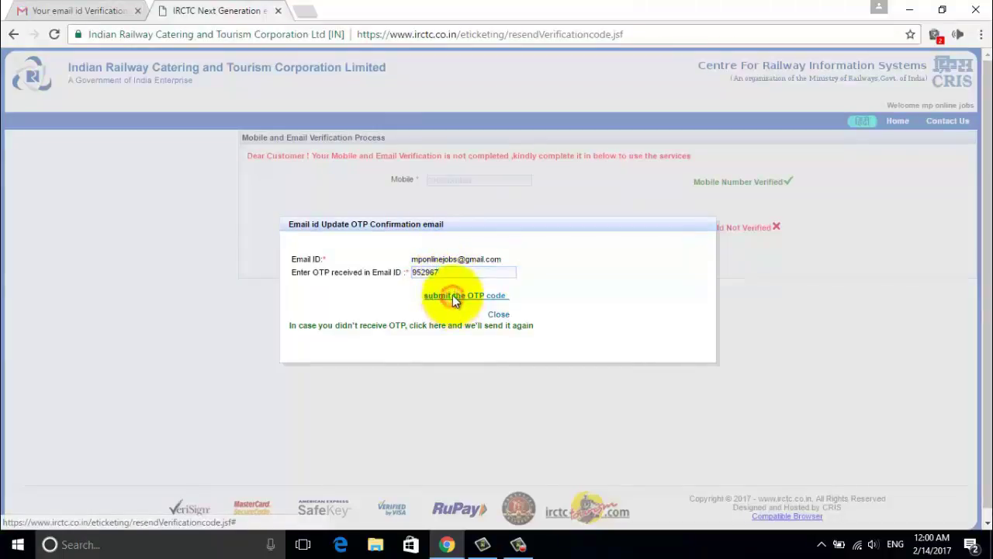
Submit the email OTP, close the verified confirmation, and go to the login page.
click(454, 297)
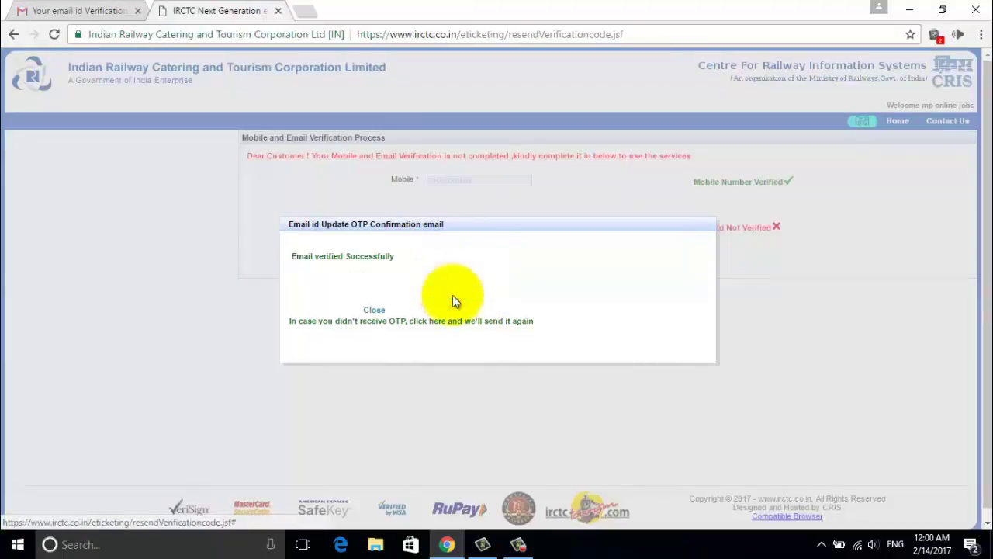
click(374, 311)
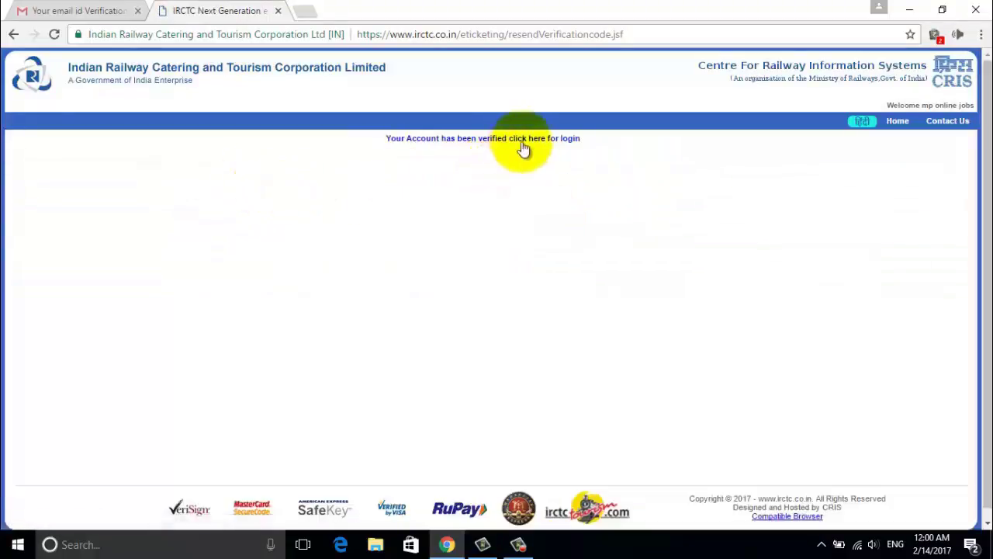
click(521, 140)
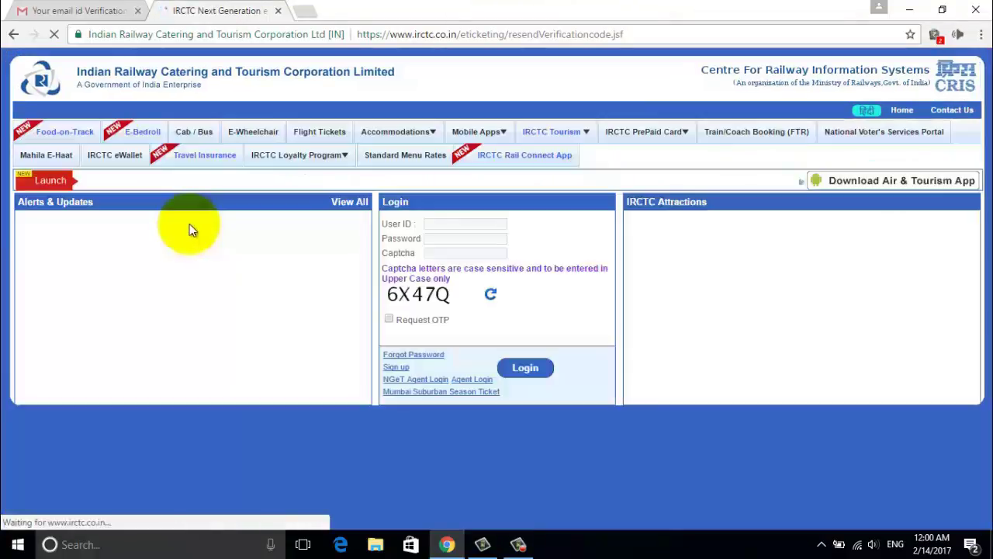
Log in to the verified account with its user ID, password and the shown captcha.
click(427, 223)
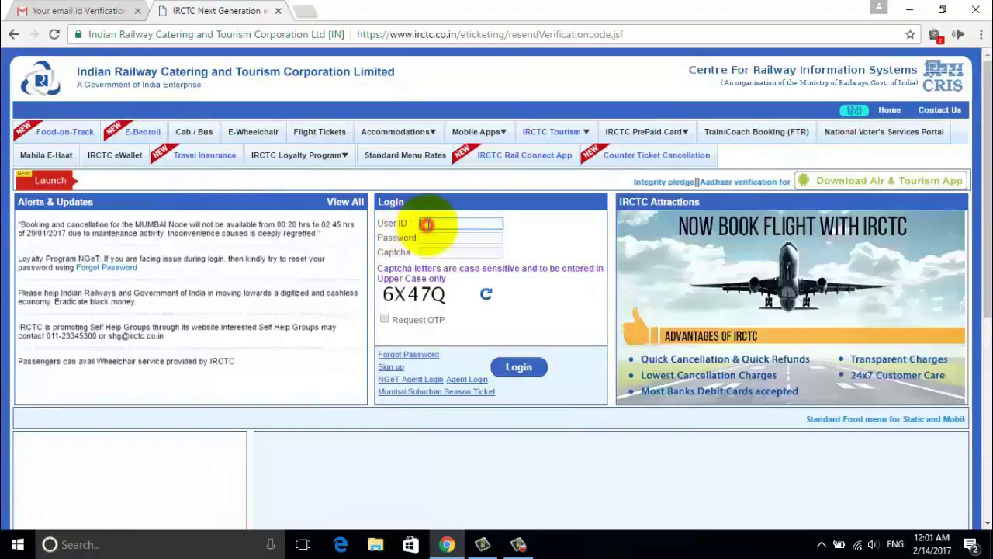
text(mi)
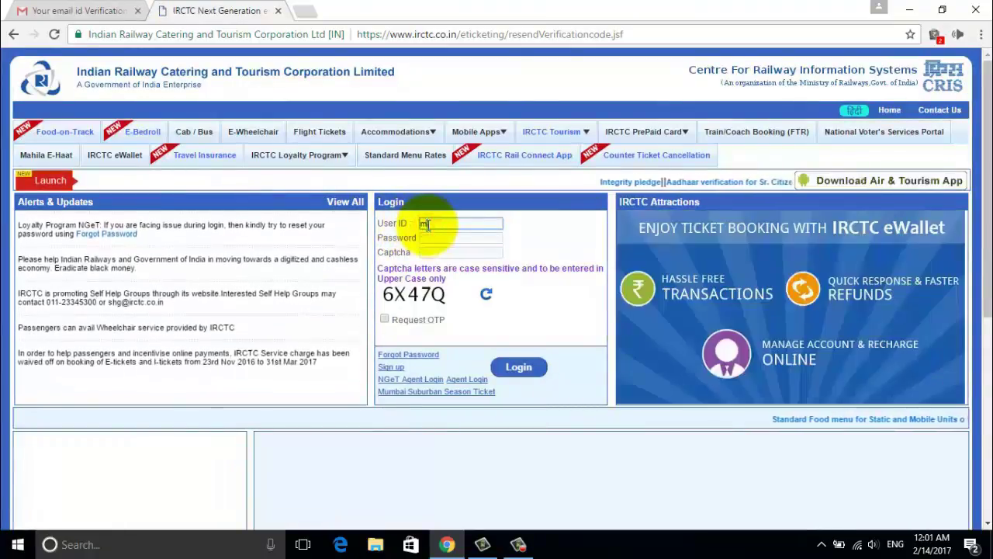
text(onlin)
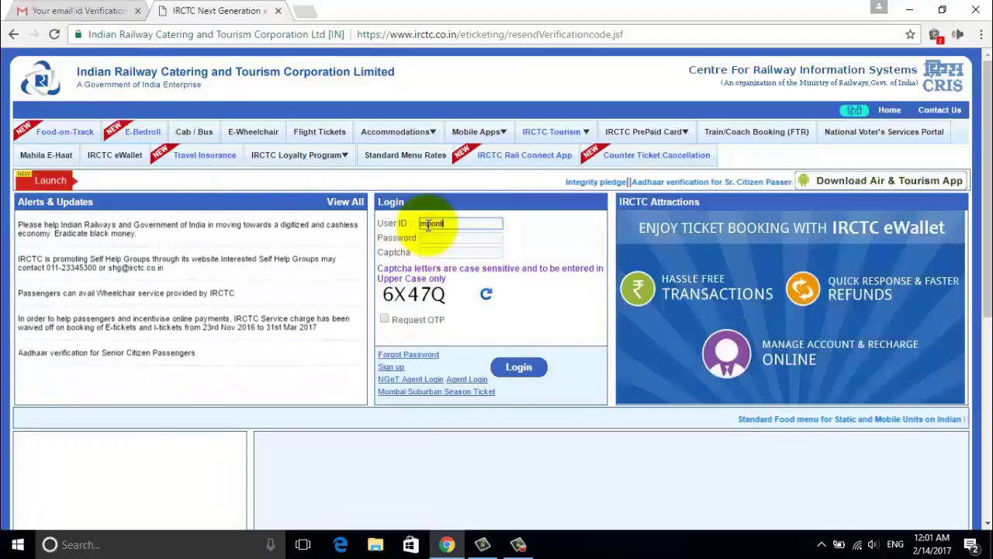
text(ejo)
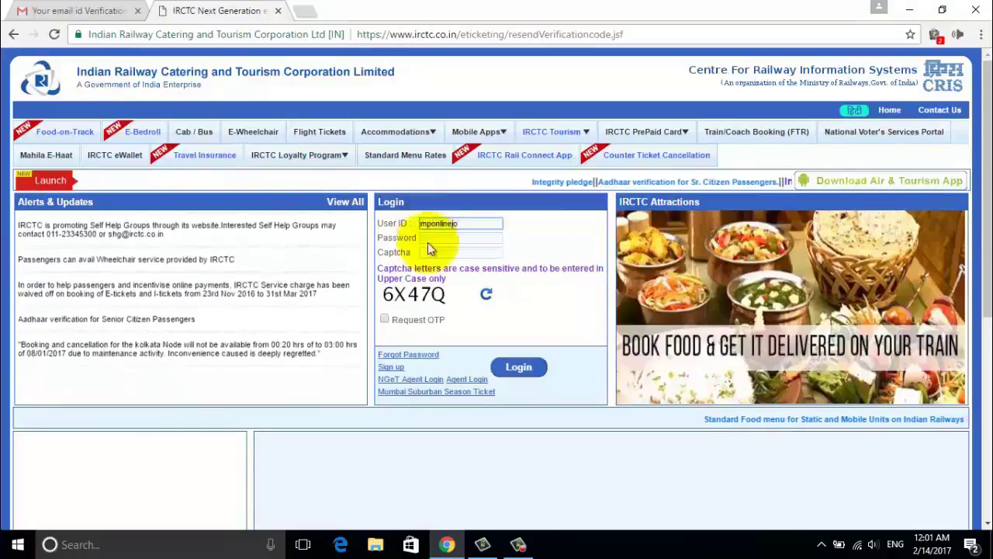
click(433, 237)
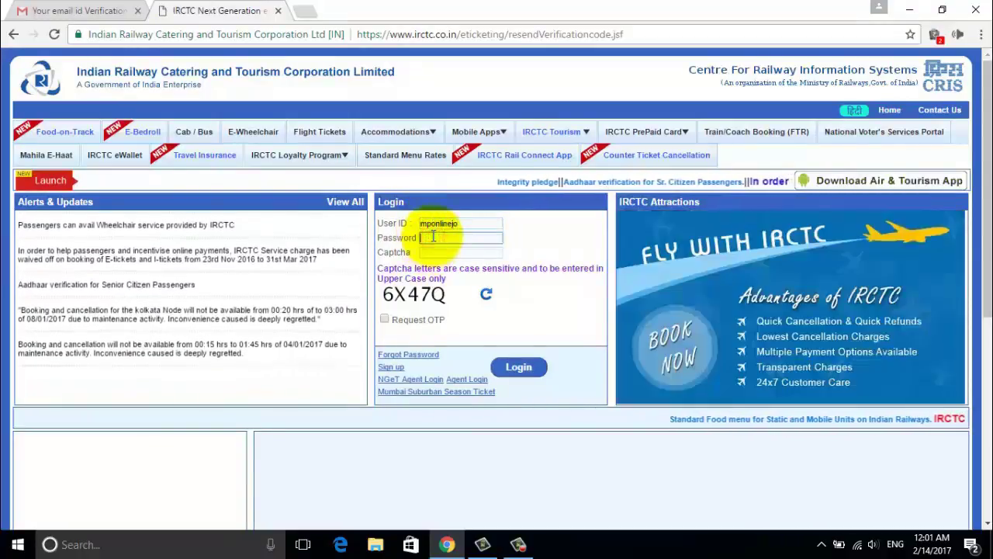
text(••)
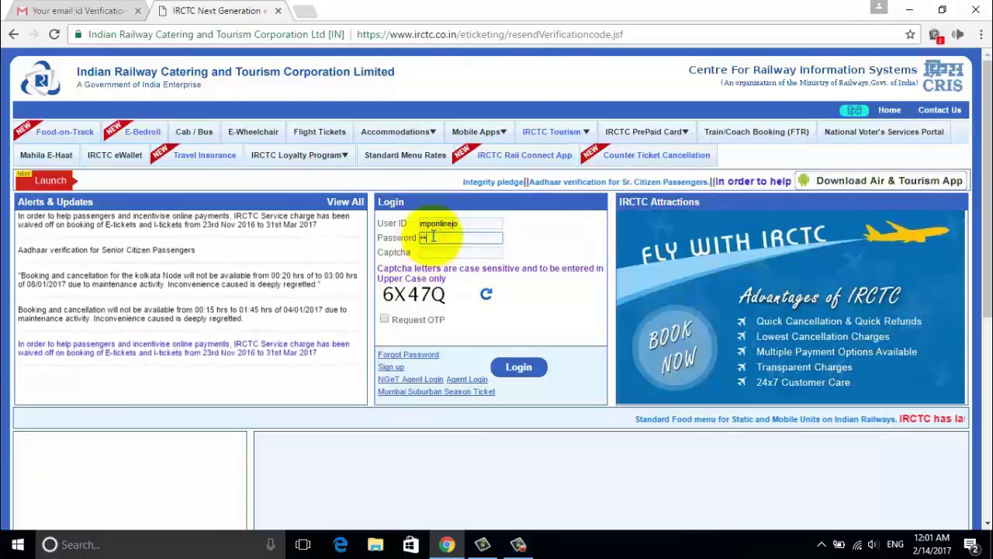
text(••••)
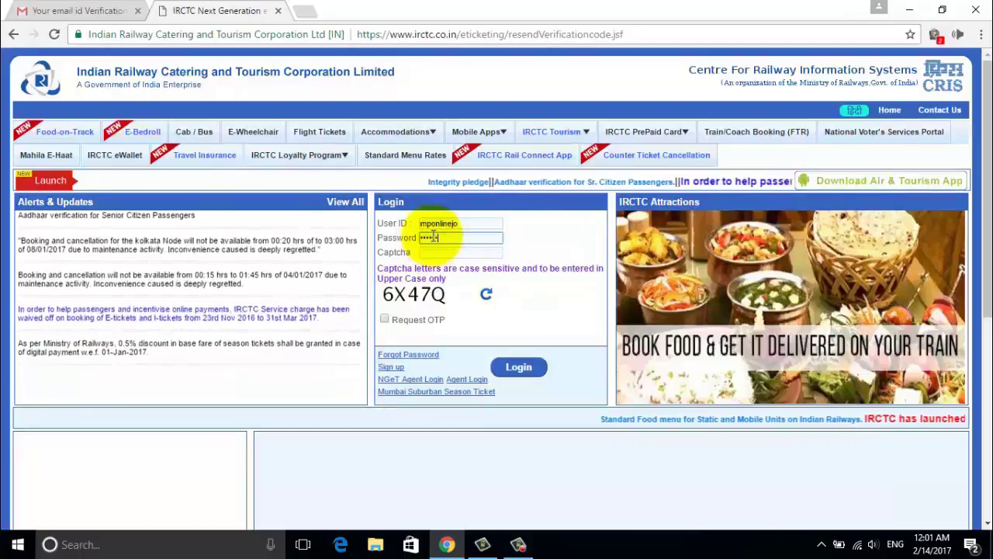
text(••••)
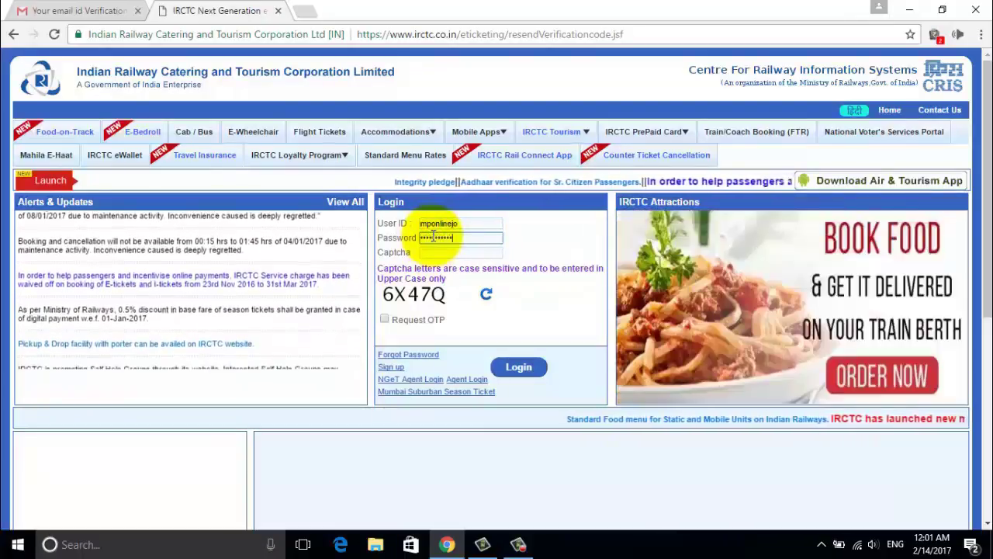
click(430, 251)
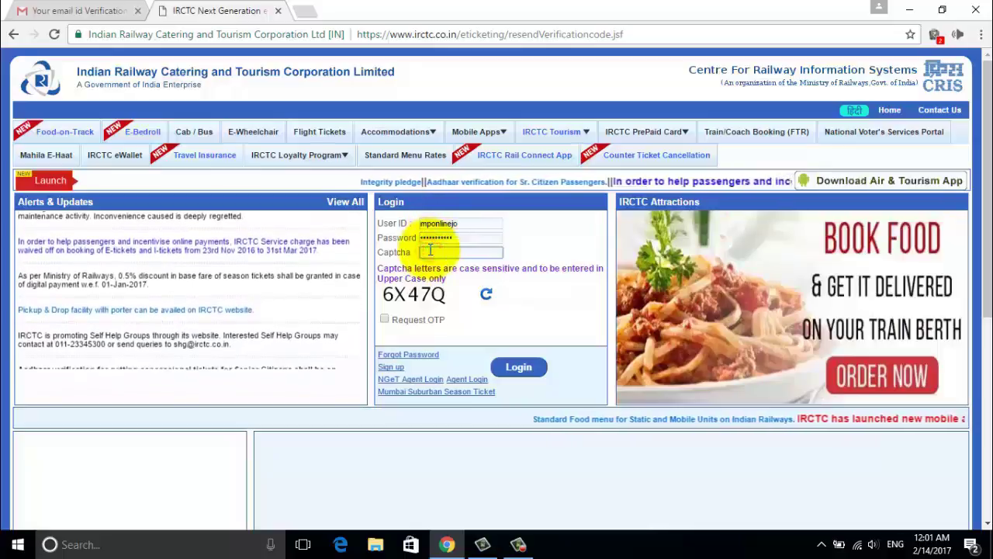
text(6)
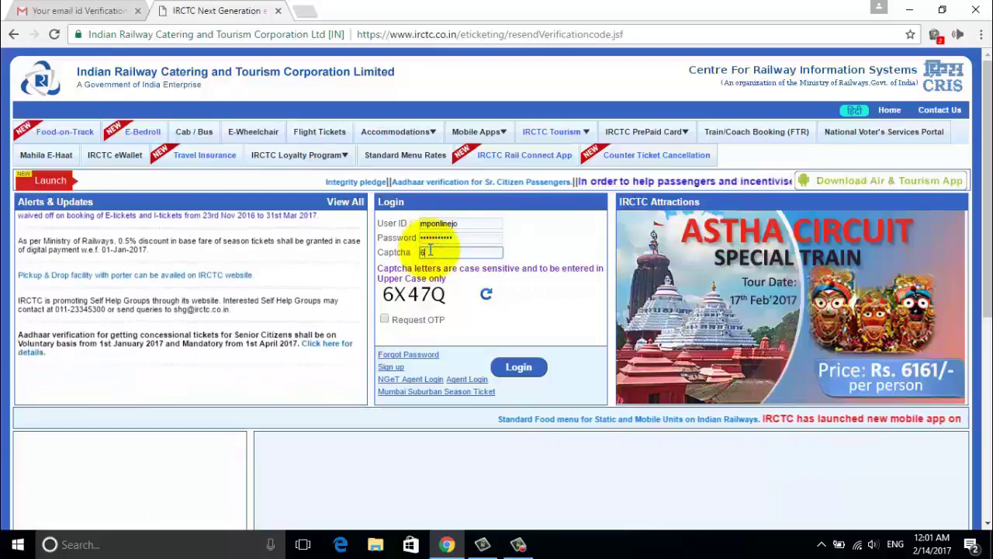
text(X)
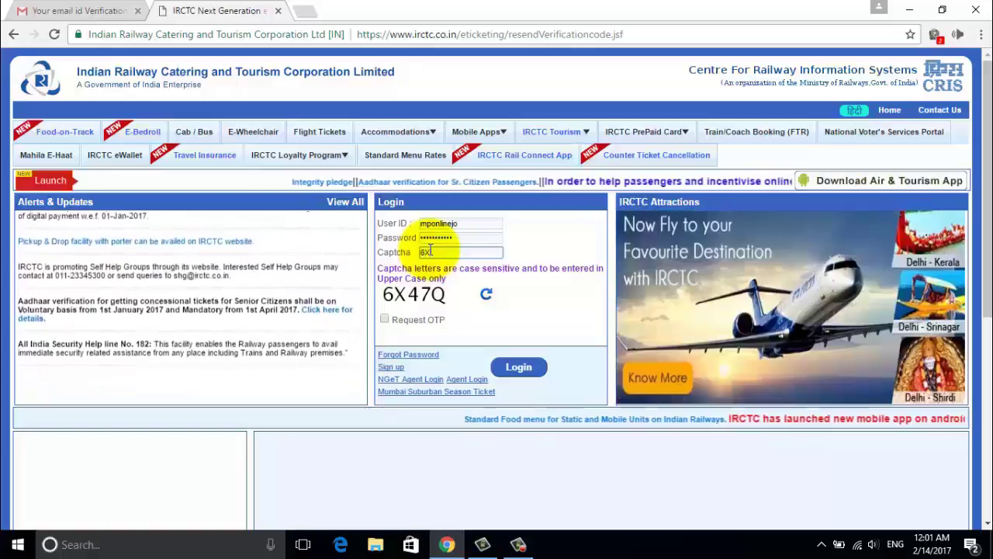
text(4)
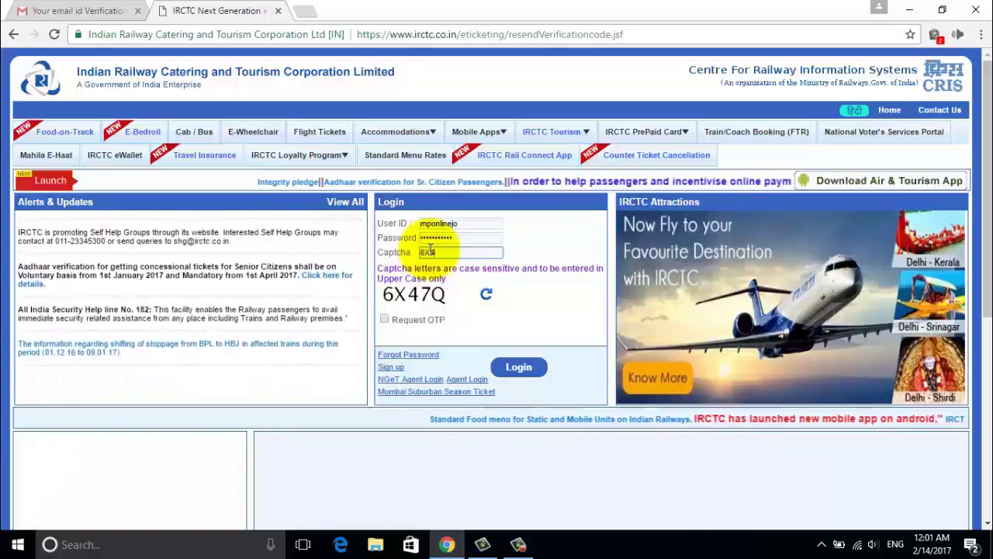
text(7Q)
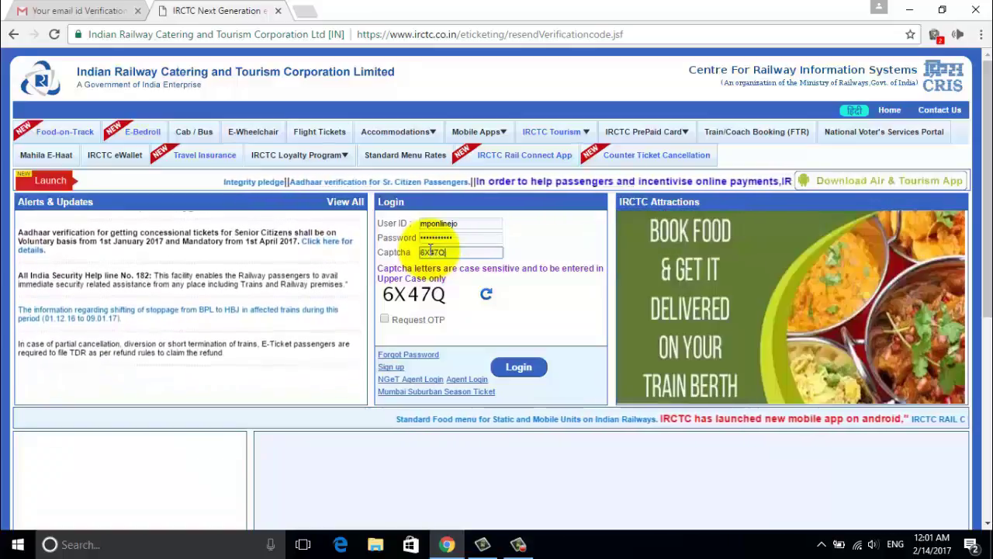
click(517, 366)
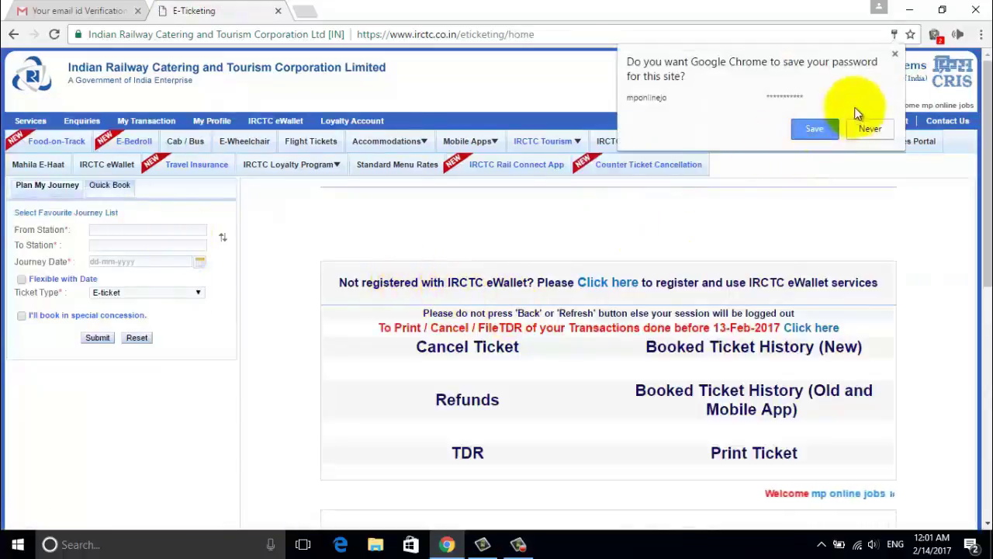
Dismiss Chrome's save-password bubble and confirm the e-ticketing home page shows the empty journey form.
click(896, 55)
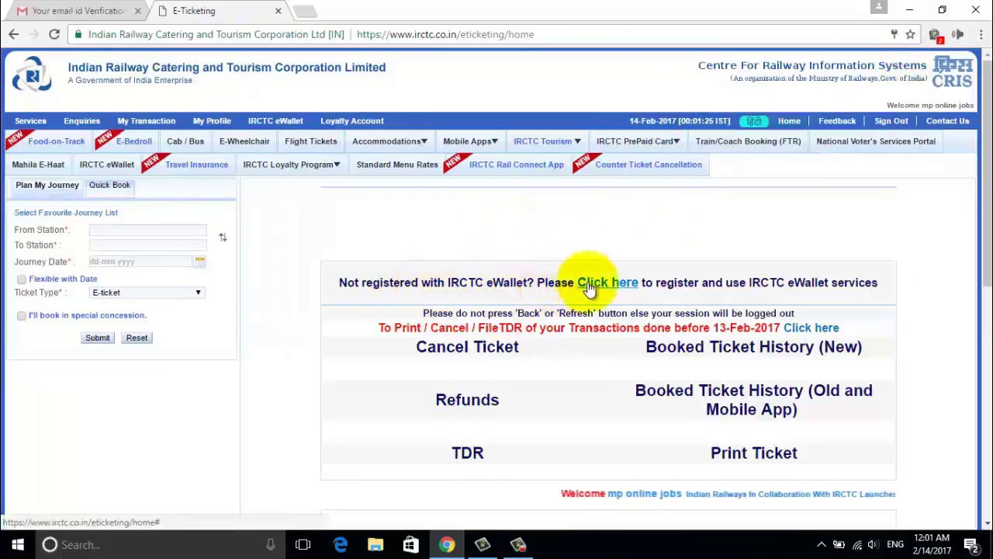
scroll(401, 266, down, 3)
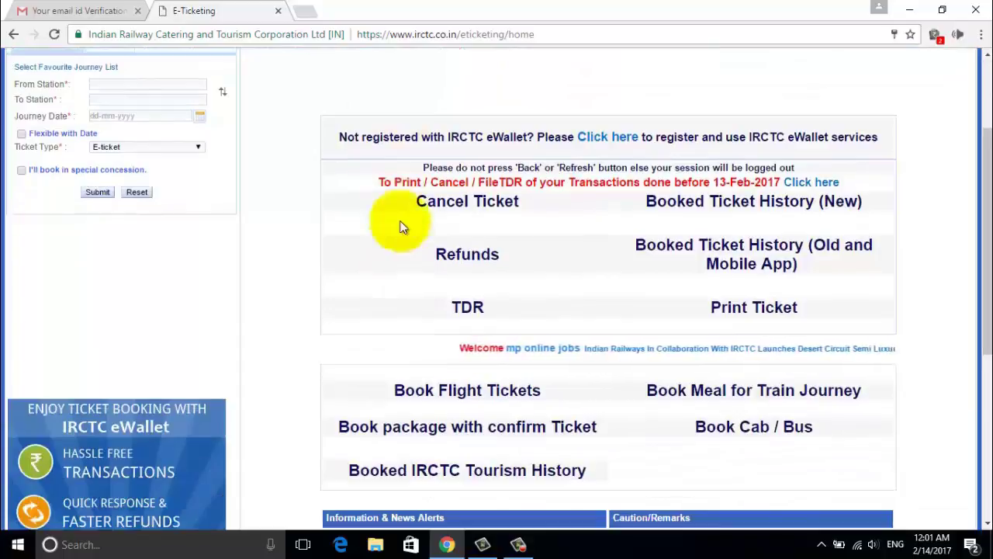
scroll(401, 225, up, 2)
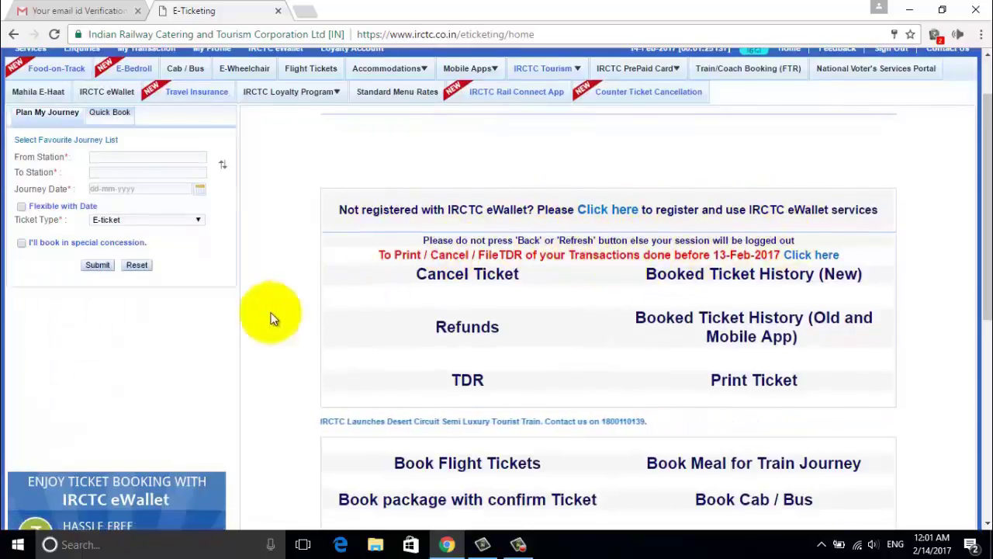
scroll(271, 318, up, 2)
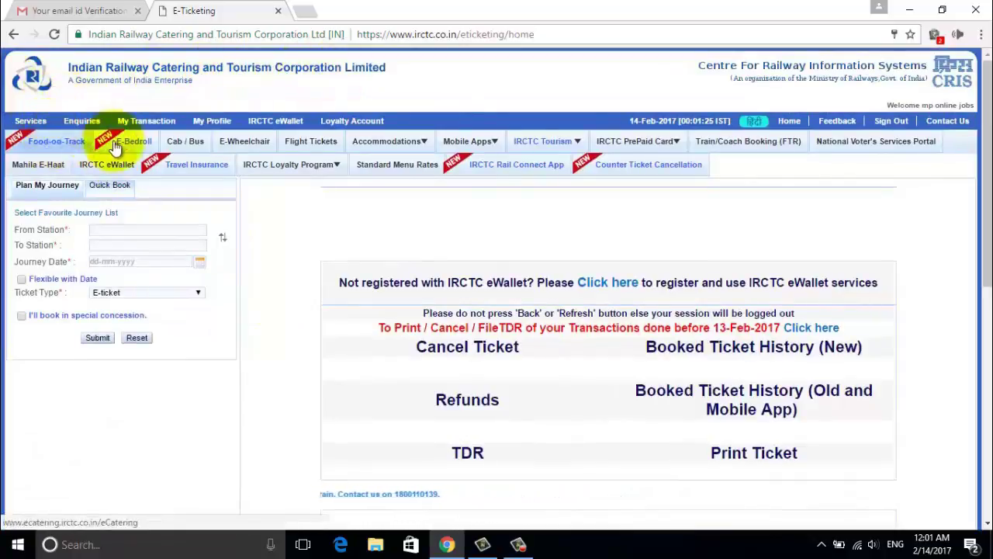
mouse_move(584, 149)
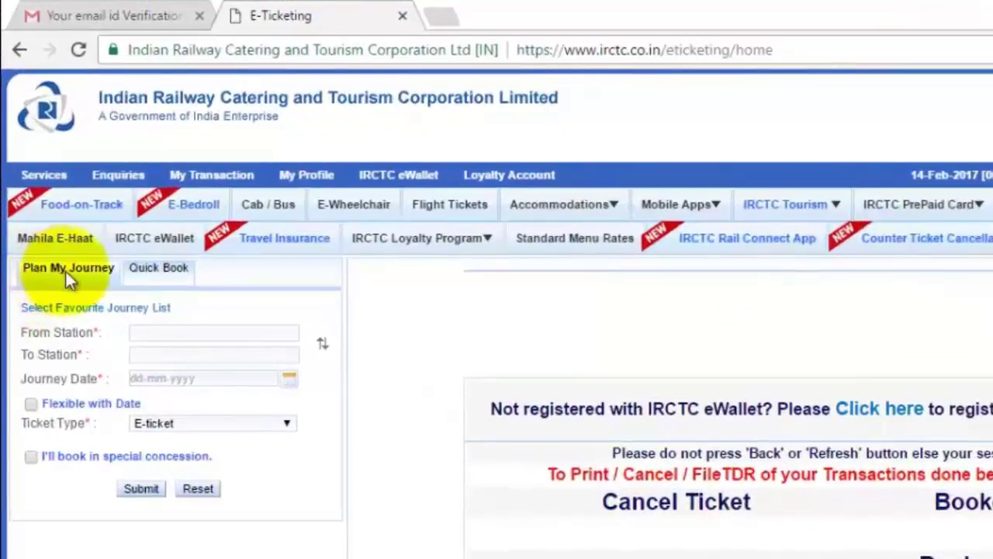
click(46, 329)
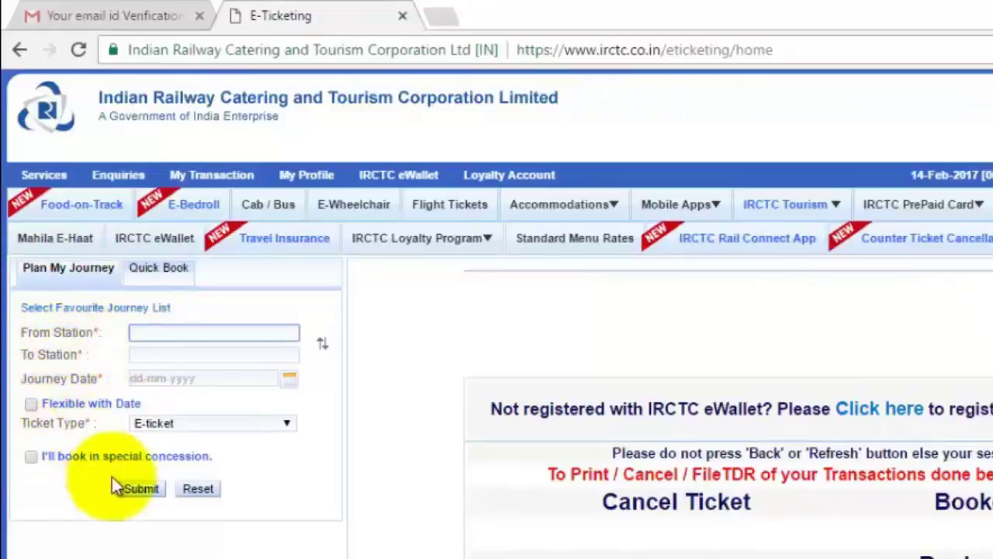
click(151, 267)
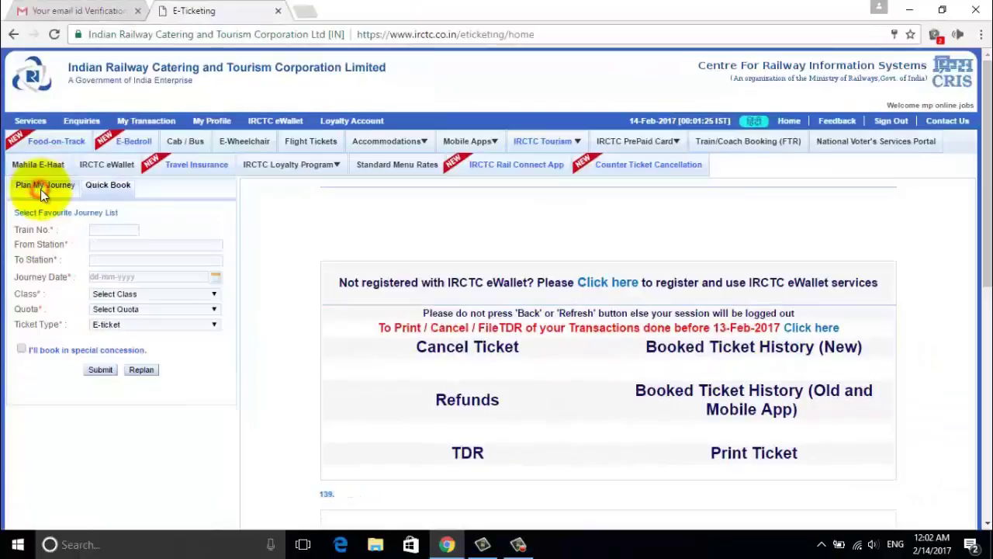
click(54, 265)
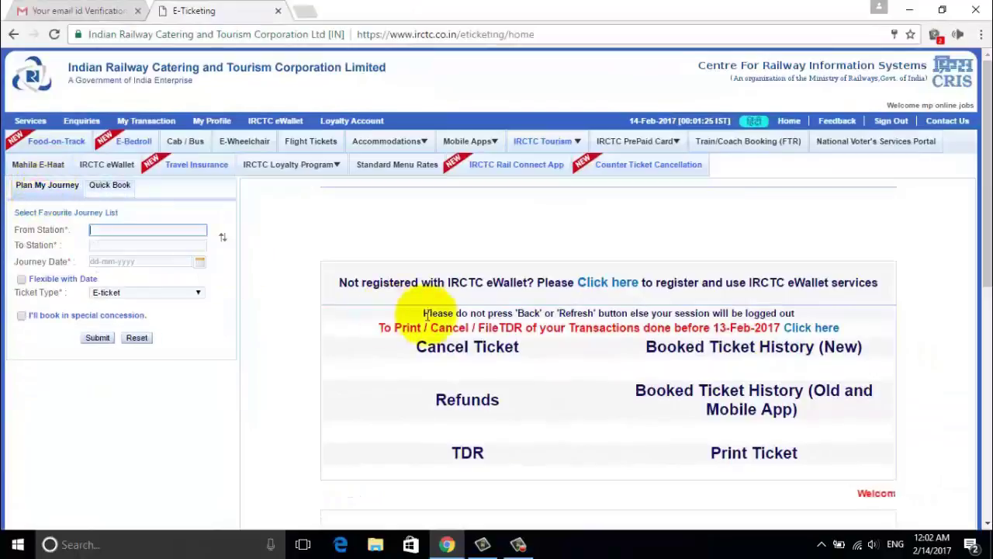